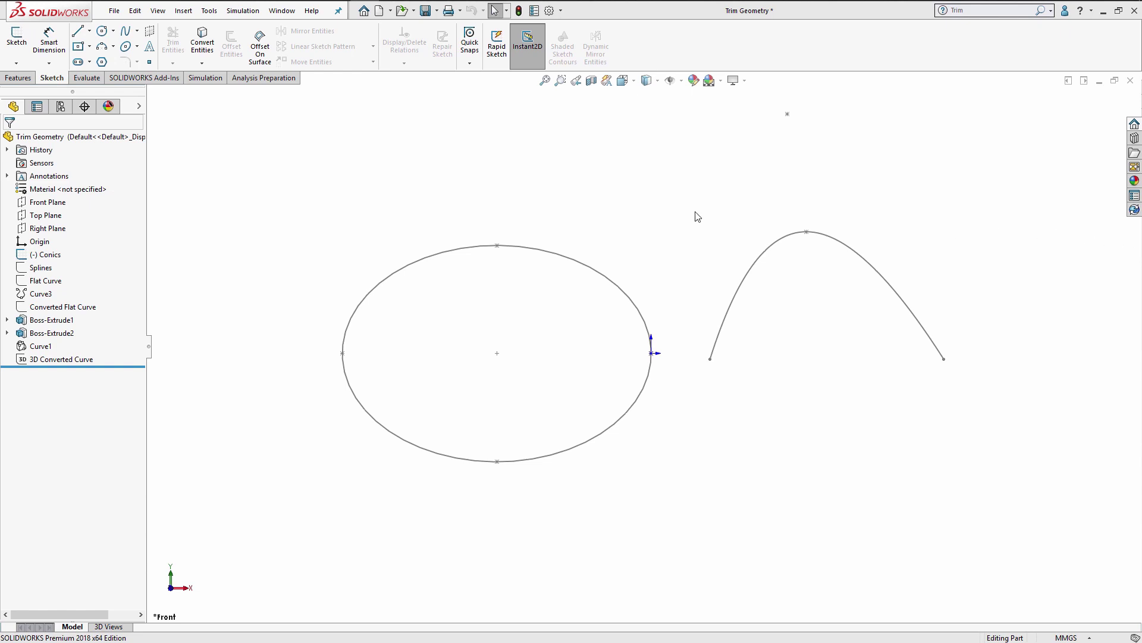
# Step: Edit the Conics sketch and offset the ellipse 5 mm toward its inside
pyautogui.click(46, 255)
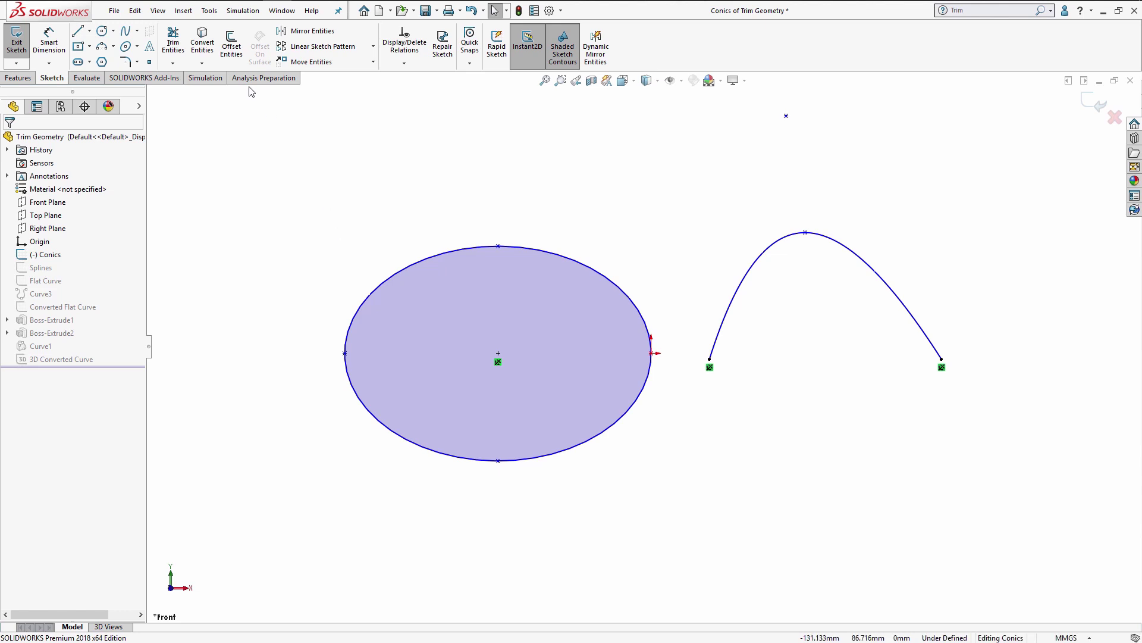
pyautogui.click(232, 60)
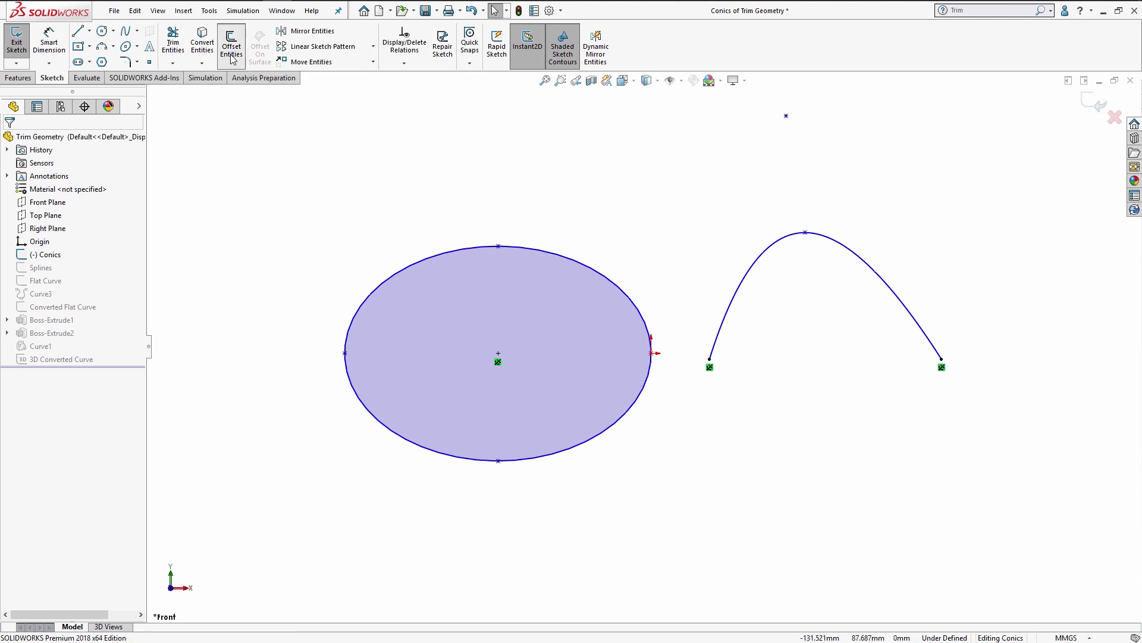
pyautogui.click(440, 255)
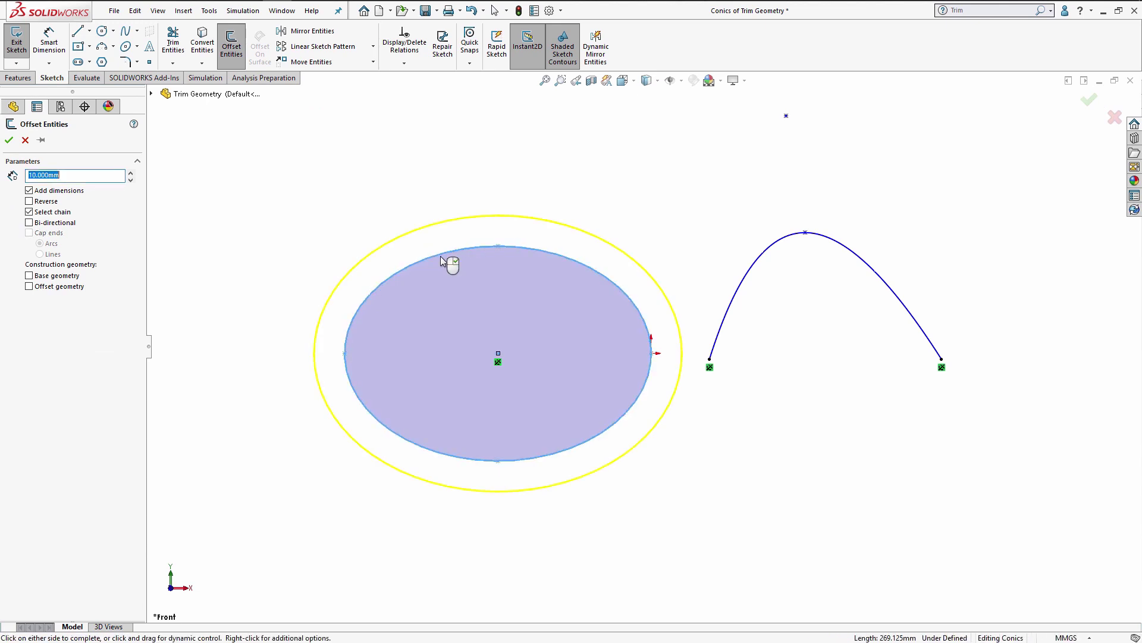
pyautogui.click(46, 201)
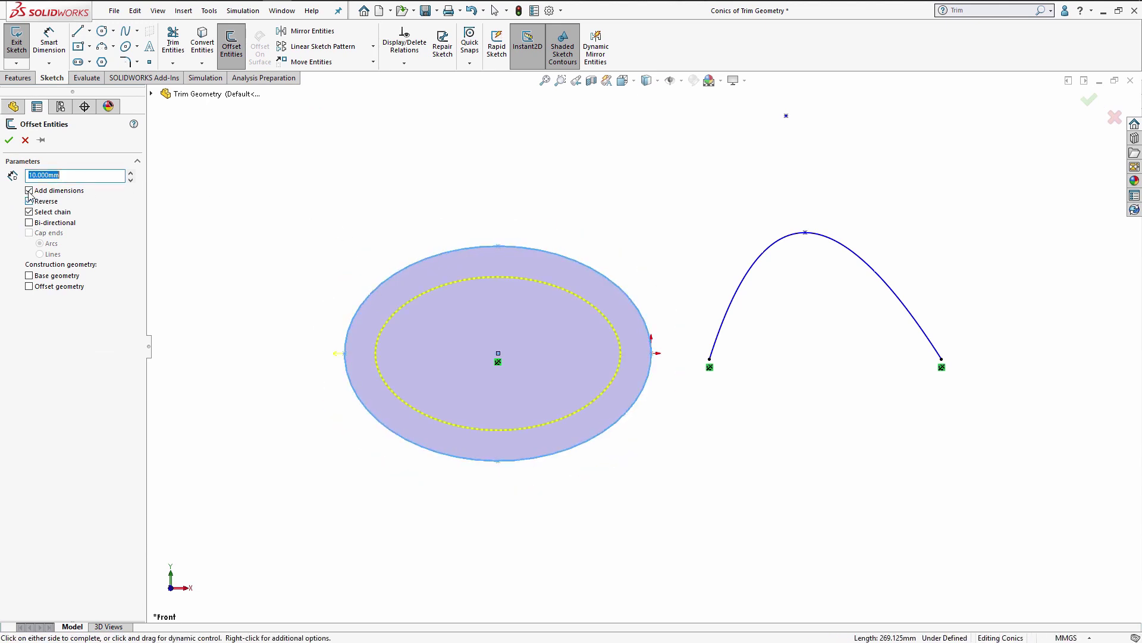
pyautogui.write('5')
pyautogui.press('Return')
pyautogui.press('Return')
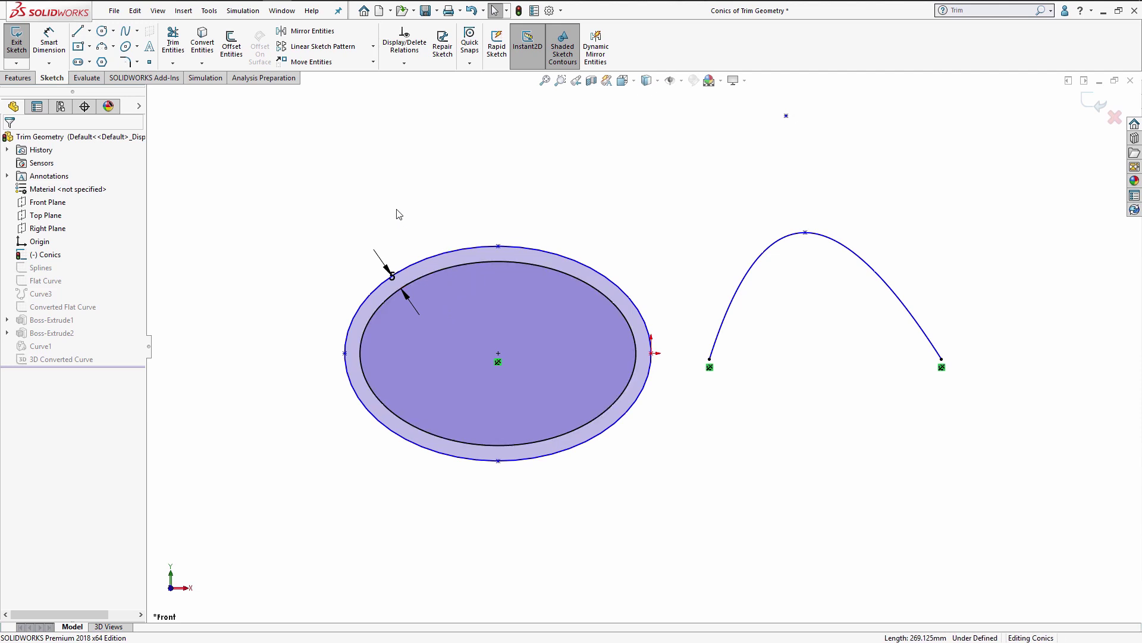
# Step: Draw a three-line trapezoidal notch dipping through the top of the ellipse ring
pyautogui.click(90, 36)
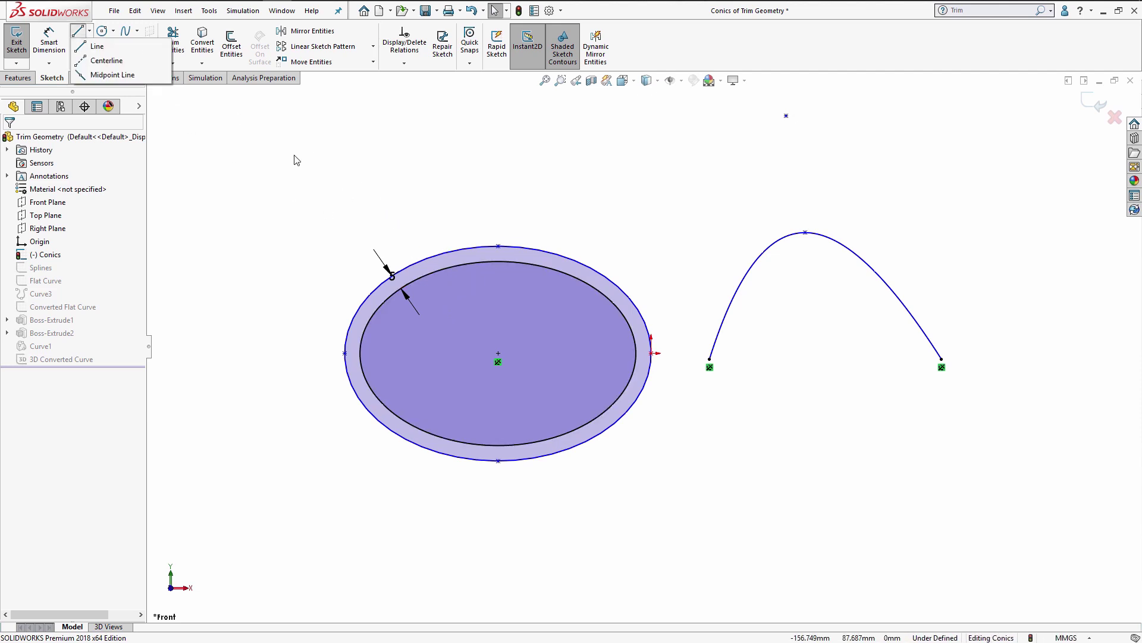
pyautogui.click(454, 232)
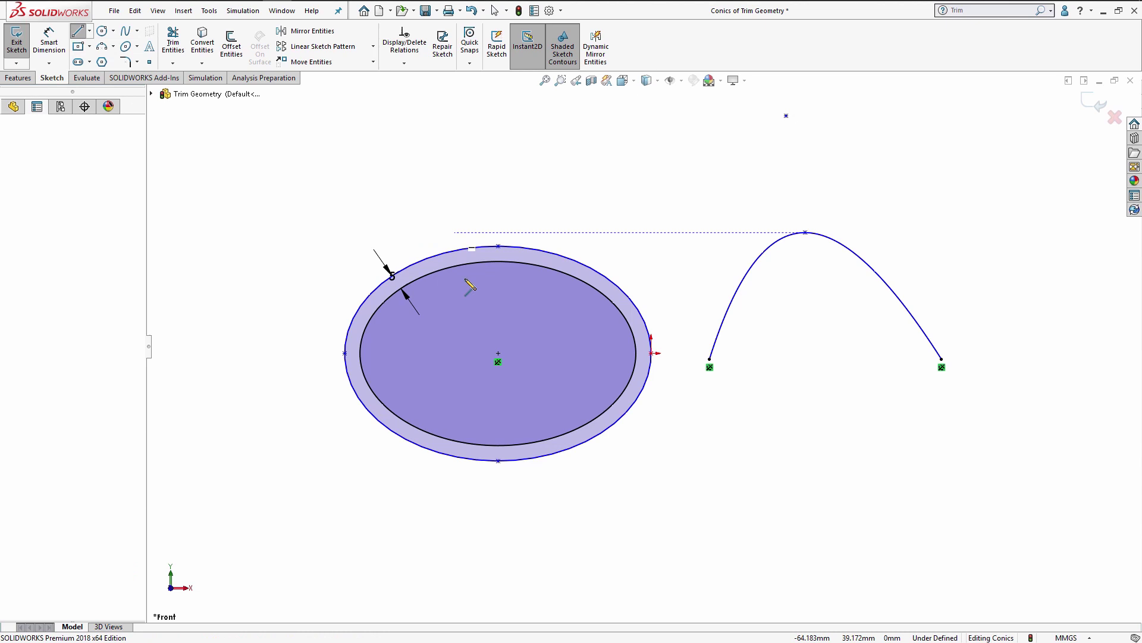
pyautogui.click(469, 298)
pyautogui.click(522, 297)
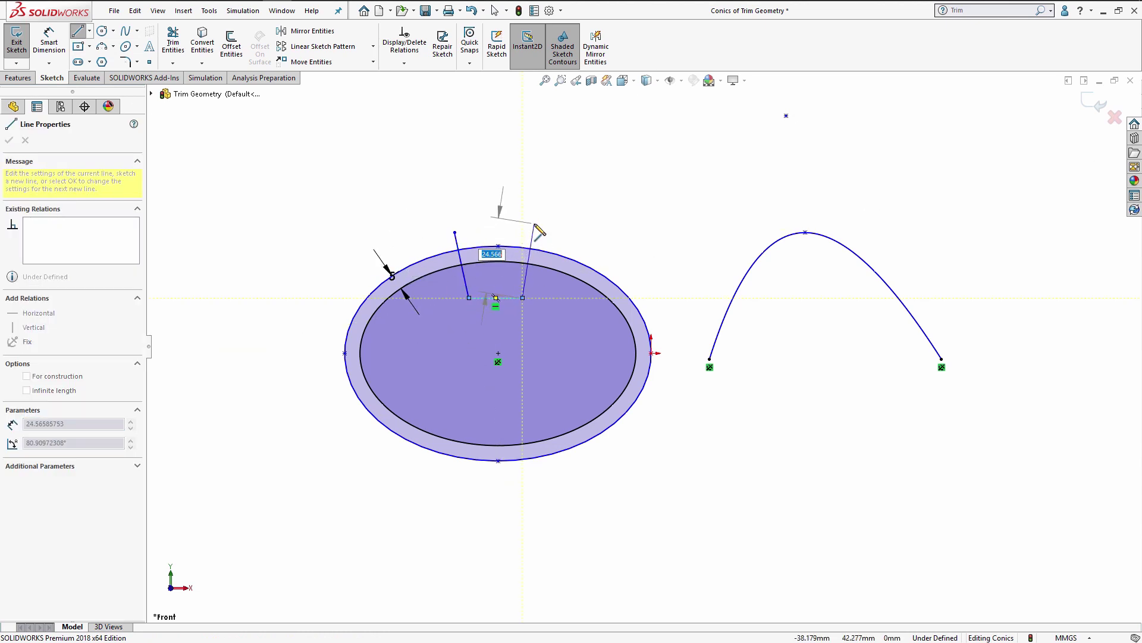
pyautogui.rightClick(510, 218)
pyautogui.click(523, 223)
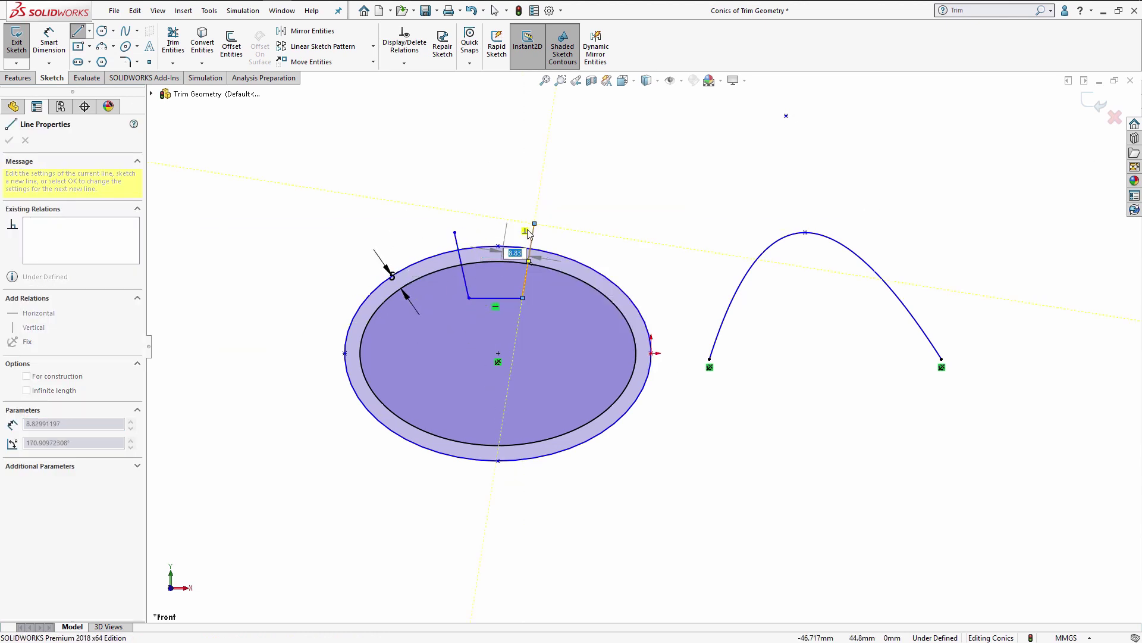
# Step: Power-trim the ellipse edge lying inside the notch
pyautogui.click(172, 41)
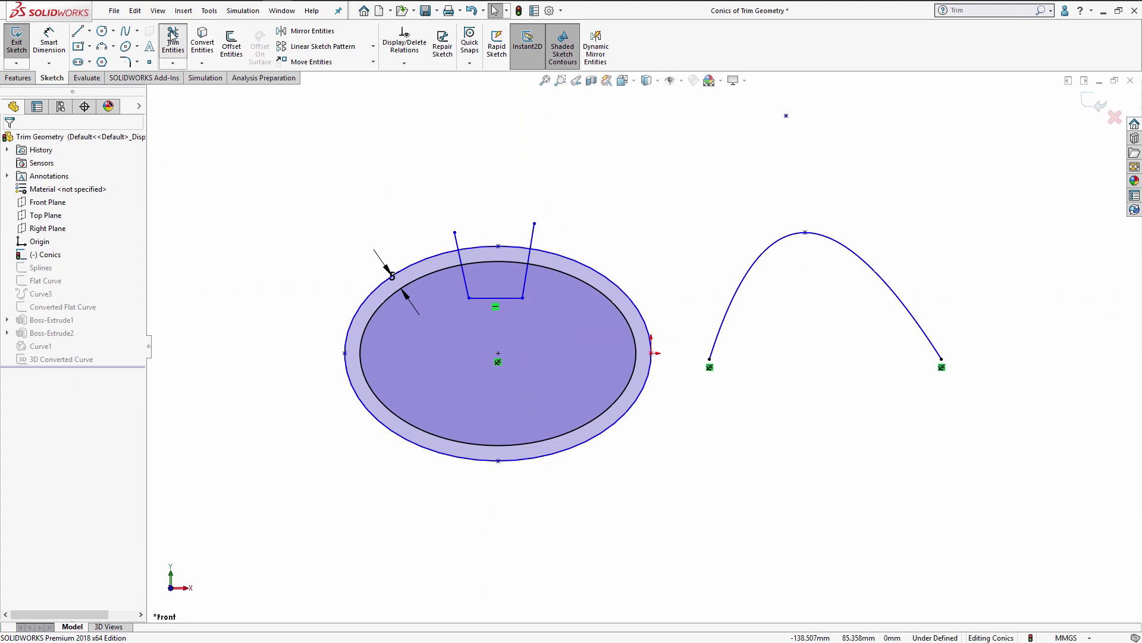
pyautogui.scroll(-3, 432, 243)
pyautogui.moveTo(482, 266)
pyautogui.mouseDown()
pyautogui.moveTo(491, 260)
pyautogui.moveTo(502, 284)
pyautogui.moveTo(509, 266)
pyautogui.moveTo(519, 277)
pyautogui.moveTo(534, 258)
pyautogui.moveTo(544, 269)
pyautogui.mouseUp()
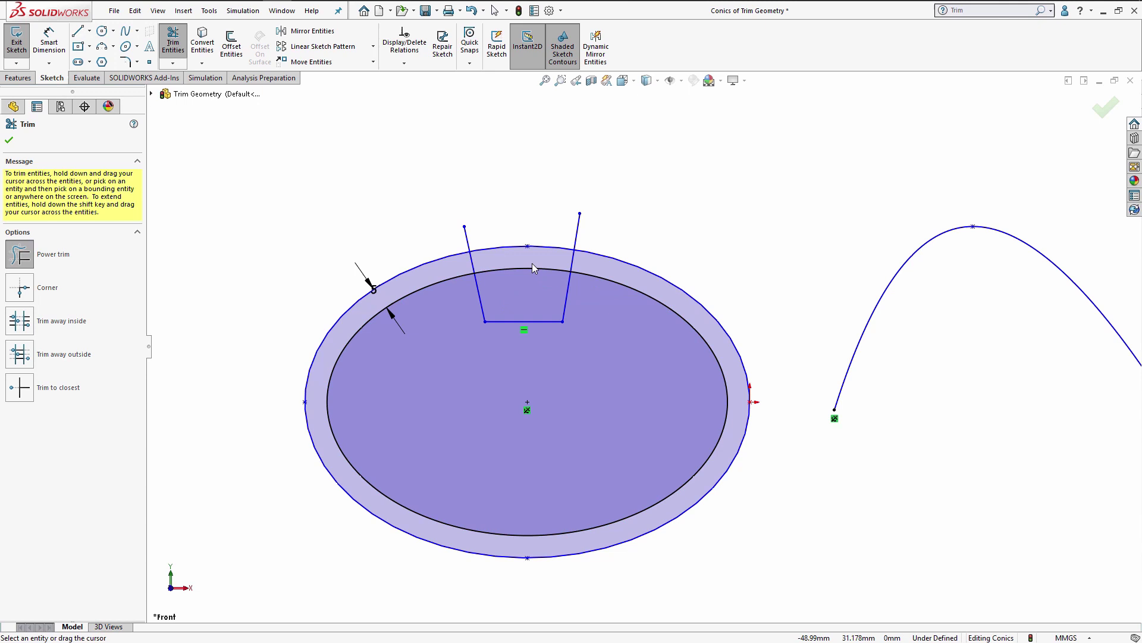
# Step: Try trimming the offset ellipse inside the notch, then delete the notch lines
pyautogui.moveTo(523, 258); pyautogui.dragTo(533, 276)
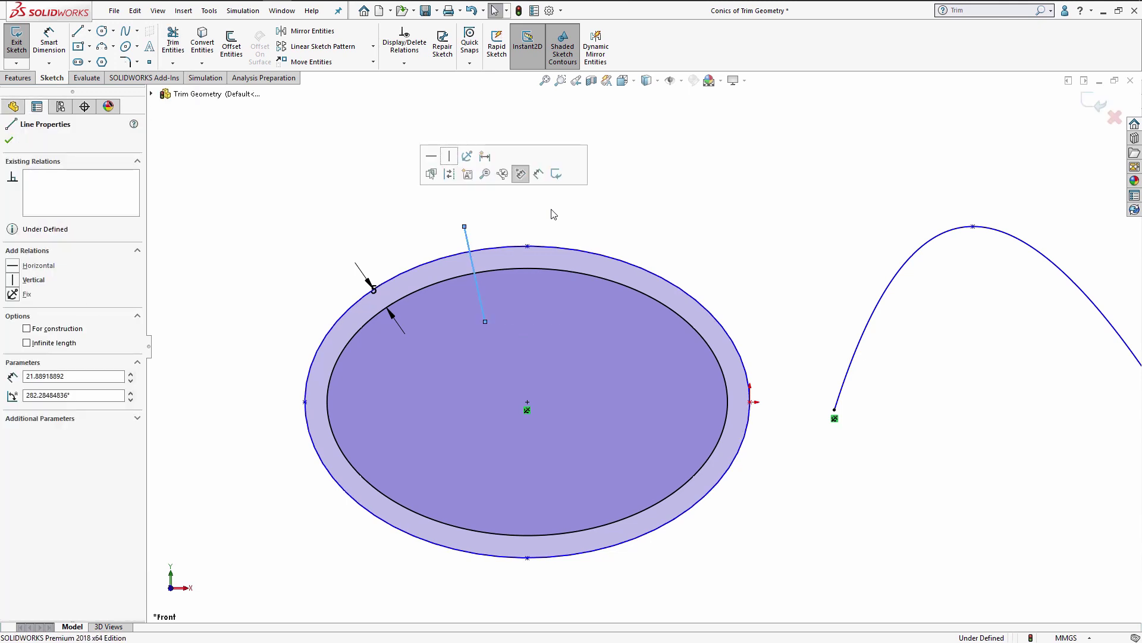
pyautogui.press('Delete')
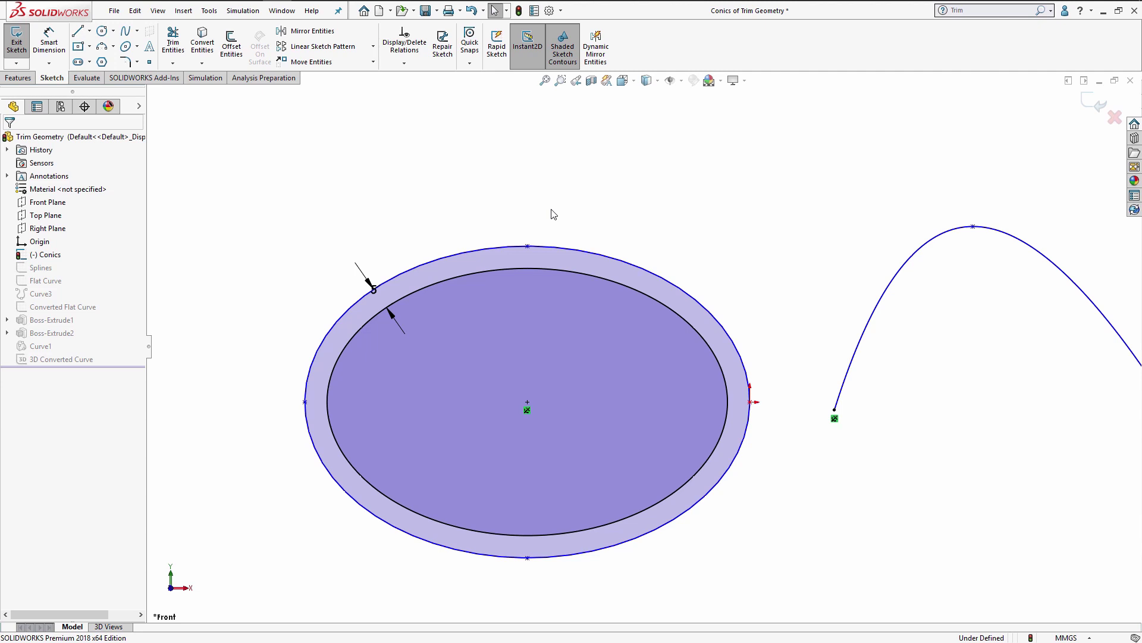
# Step: Remove the inner offset ellipse so only the original ellipse remains
pyautogui.hotkey('ctrl', 'z')
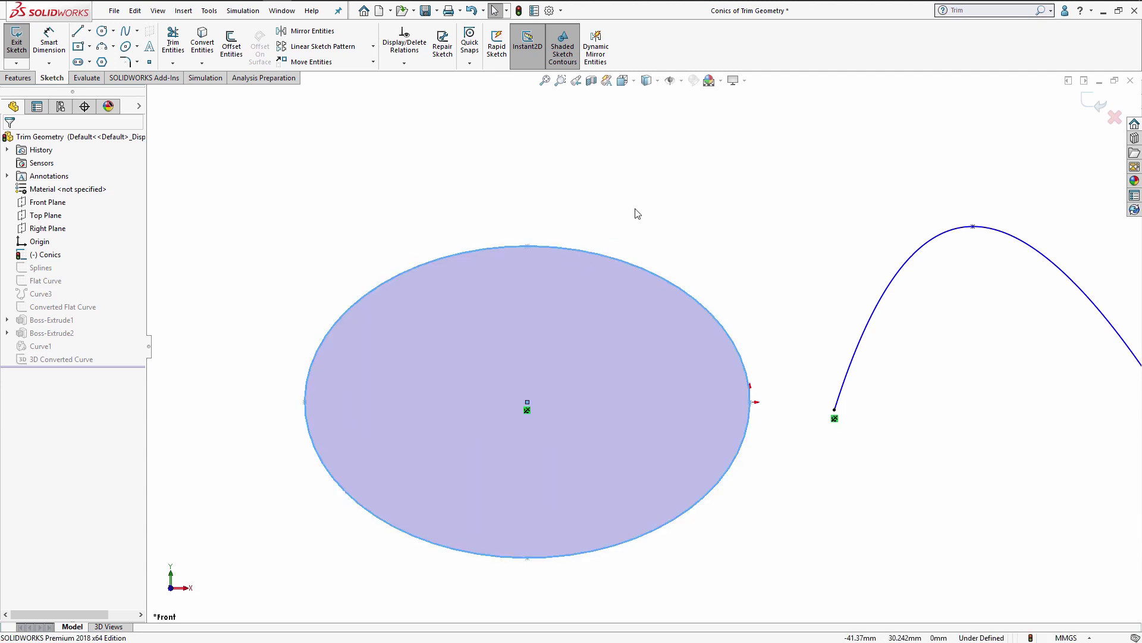
pyautogui.click(646, 205)
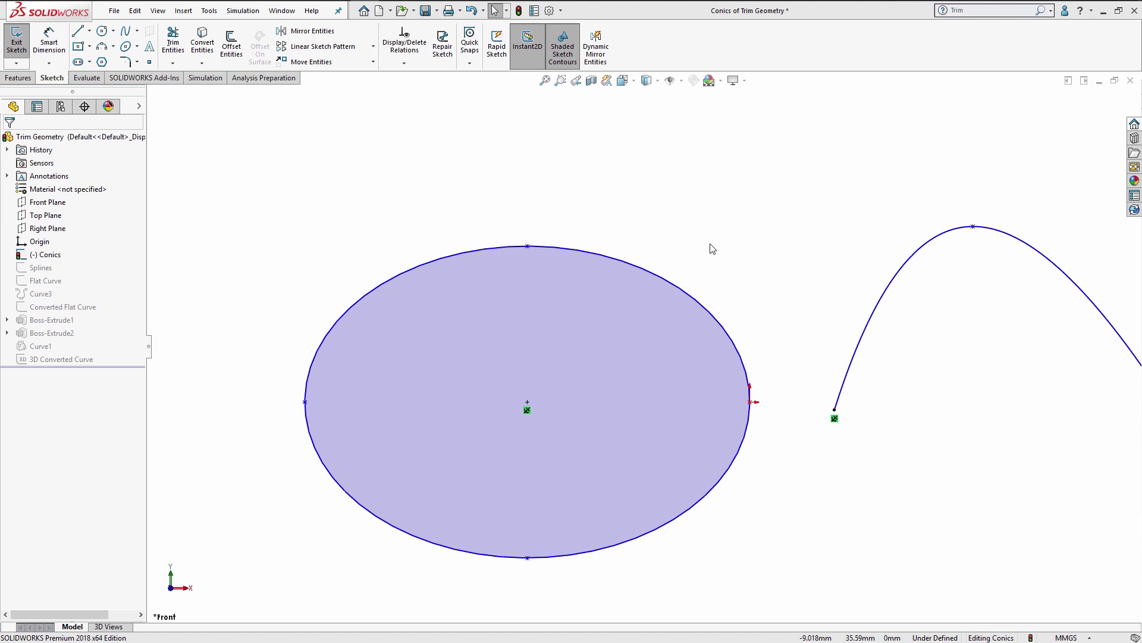
pyautogui.rightClick(599, 252)
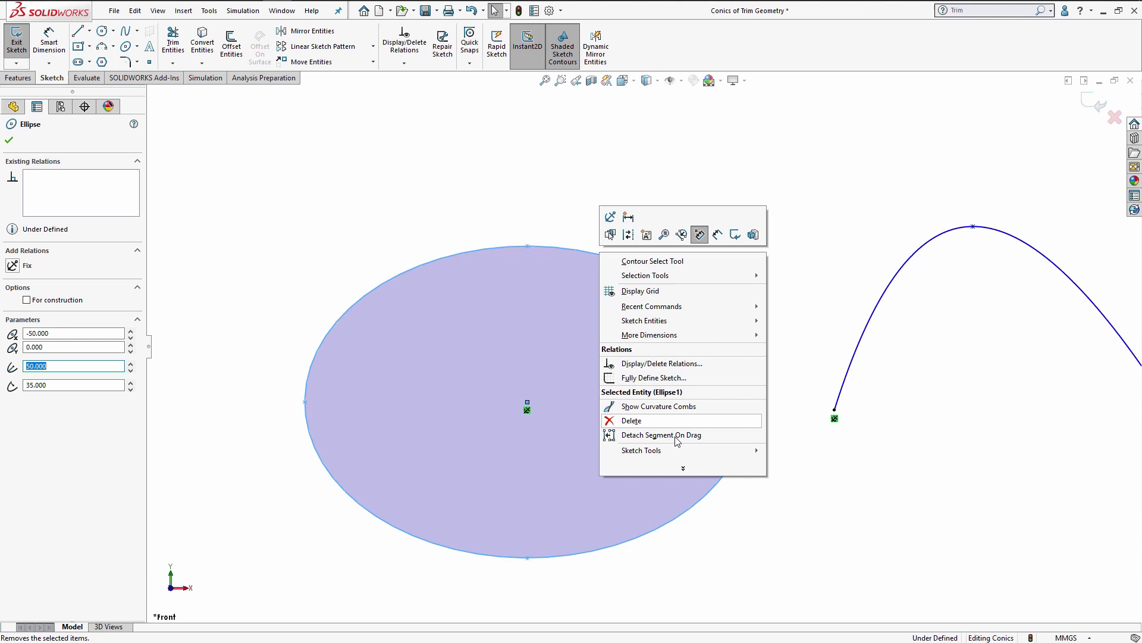
pyautogui.moveTo(679, 454)
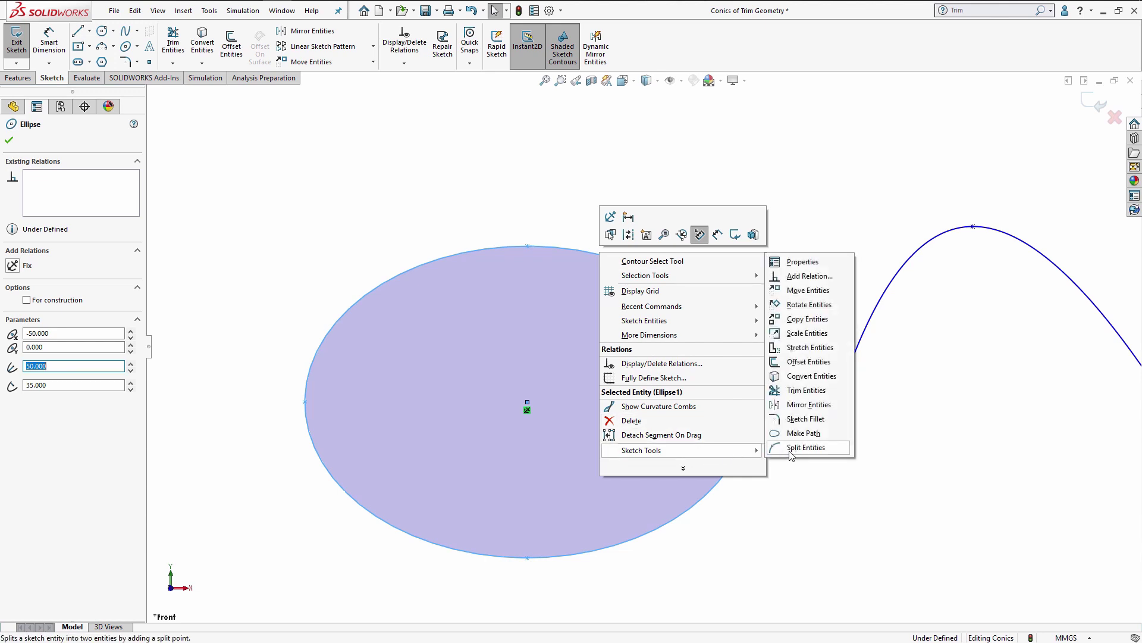
# Step: Search commands for 'spli' and add Split Entities to the Sketch CommandManager
pyautogui.click(1051, 11)
pyautogui.click(1006, 36)
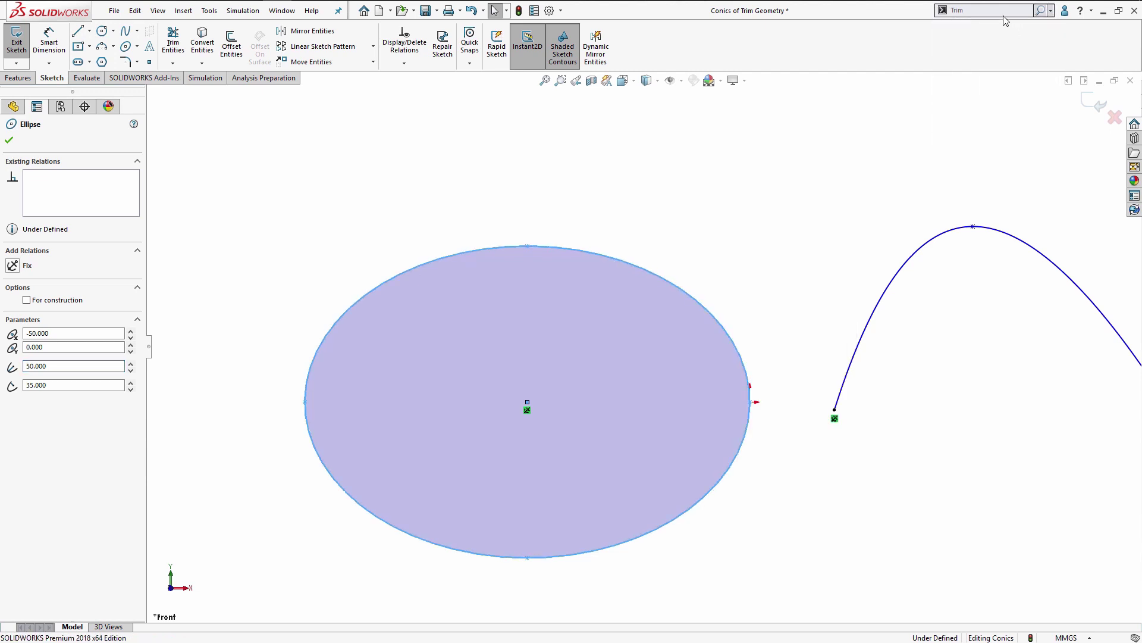
pyautogui.click(1004, 14)
pyautogui.write('spli')
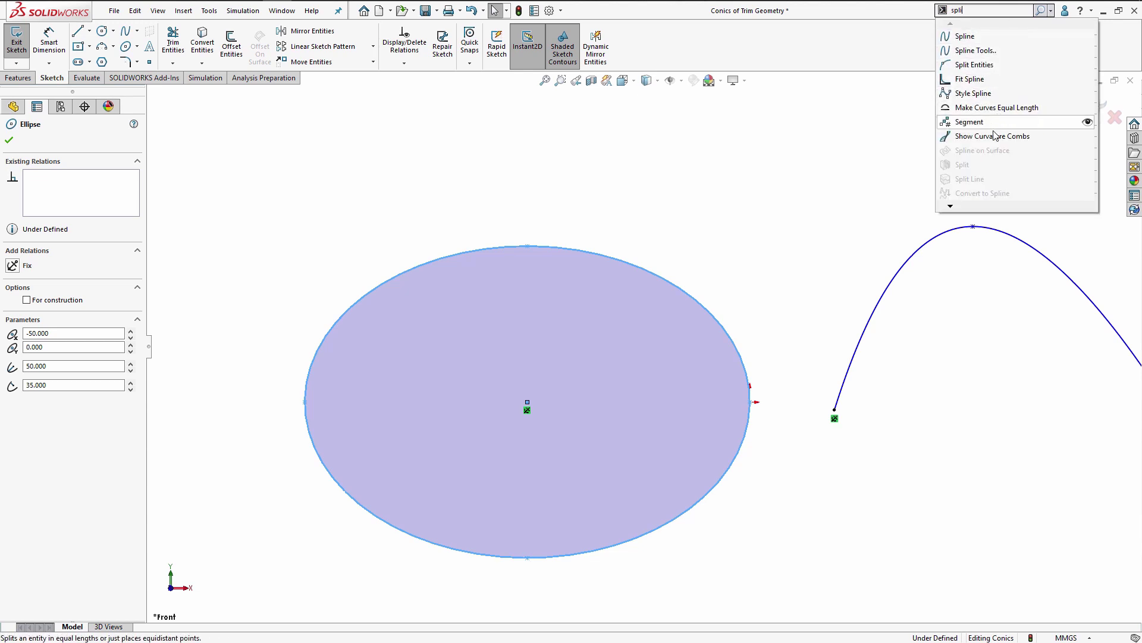
pyautogui.moveTo(971, 66)
pyautogui.mouseDown()
pyautogui.moveTo(747, 63)
pyautogui.moveTo(624, 45)
pyautogui.mouseUp()
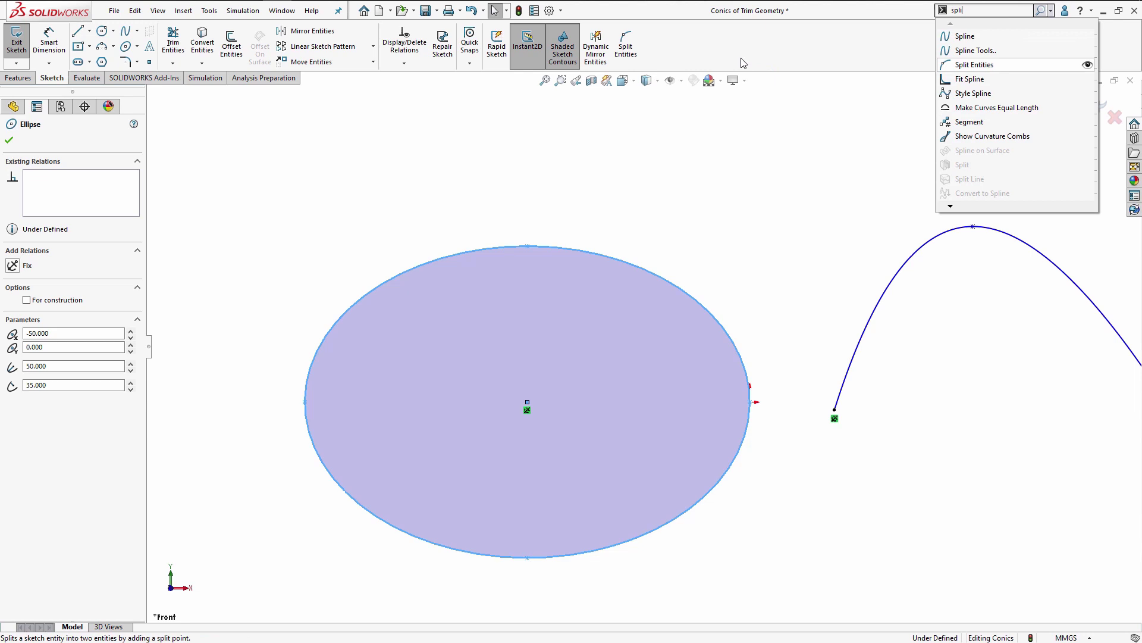
pyautogui.click(625, 45)
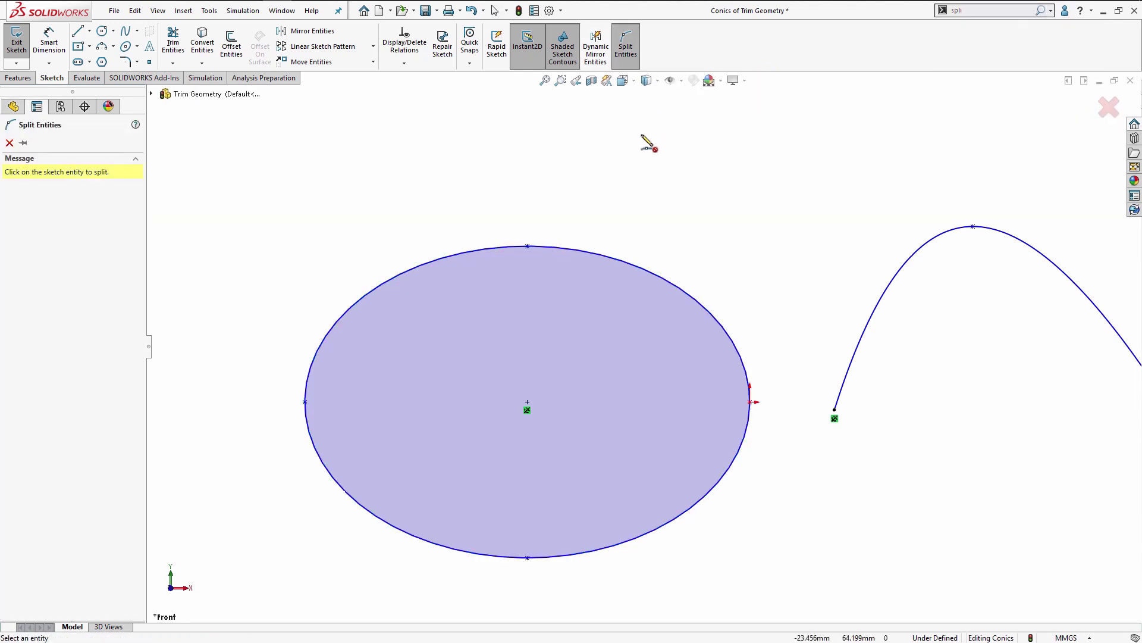
pyautogui.click(549, 246)
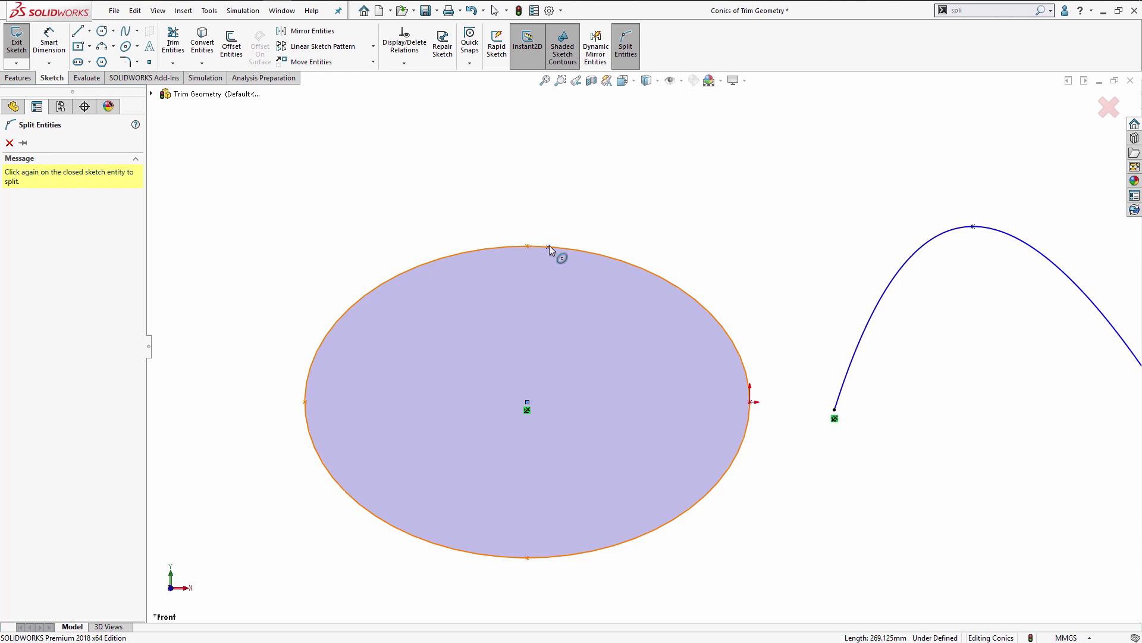
pyautogui.click(592, 253)
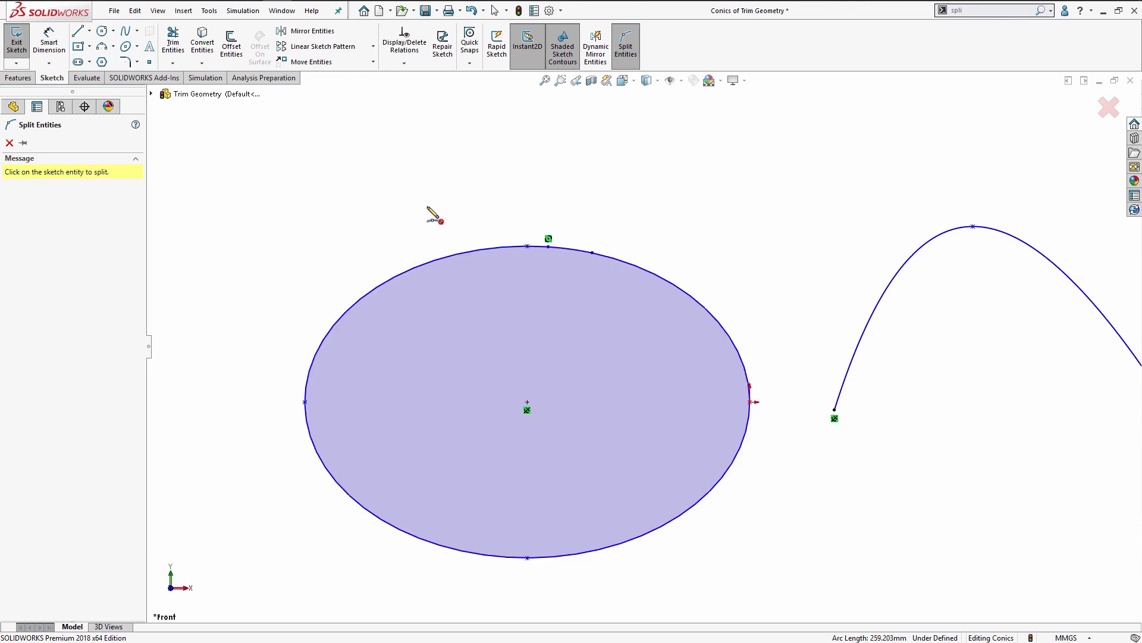
pyautogui.rightClick(625, 195)
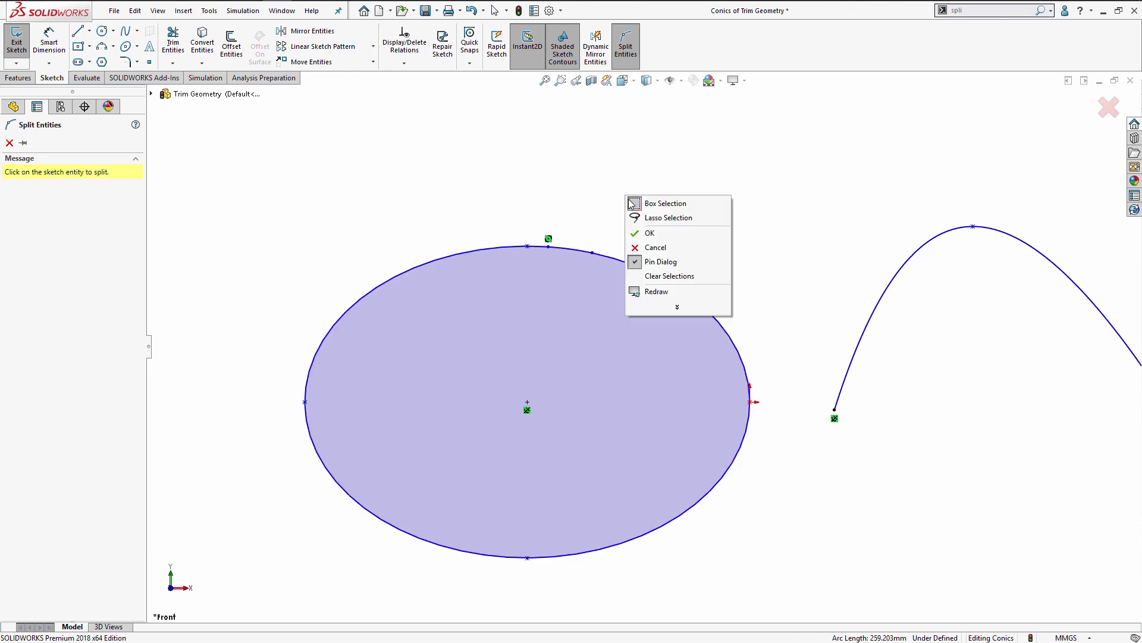
pyautogui.click(651, 237)
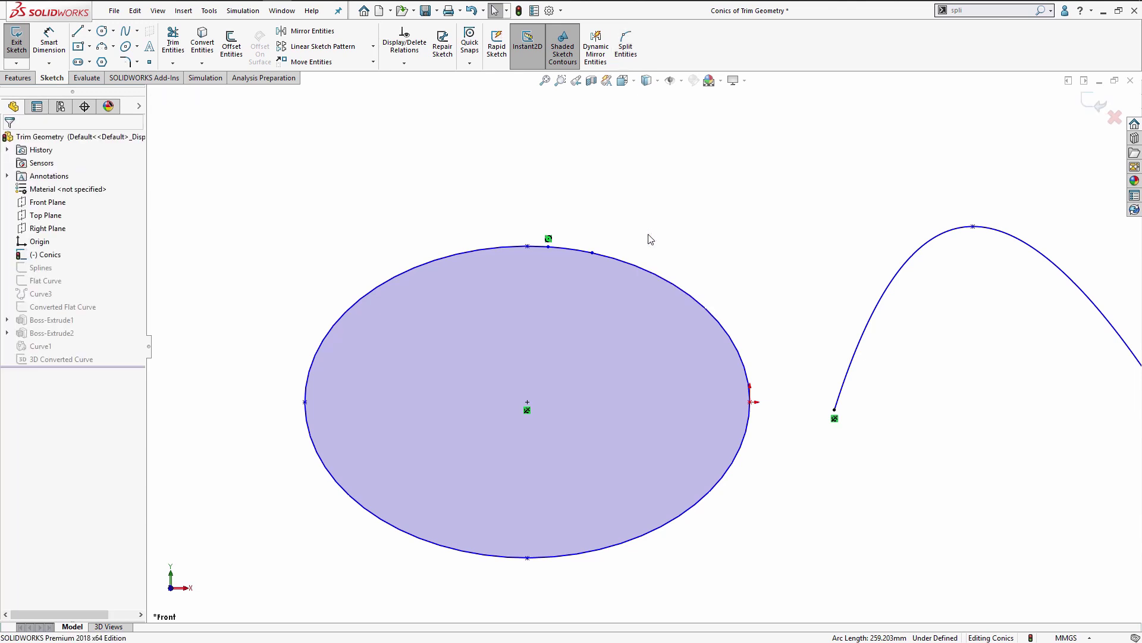
pyautogui.click(629, 48)
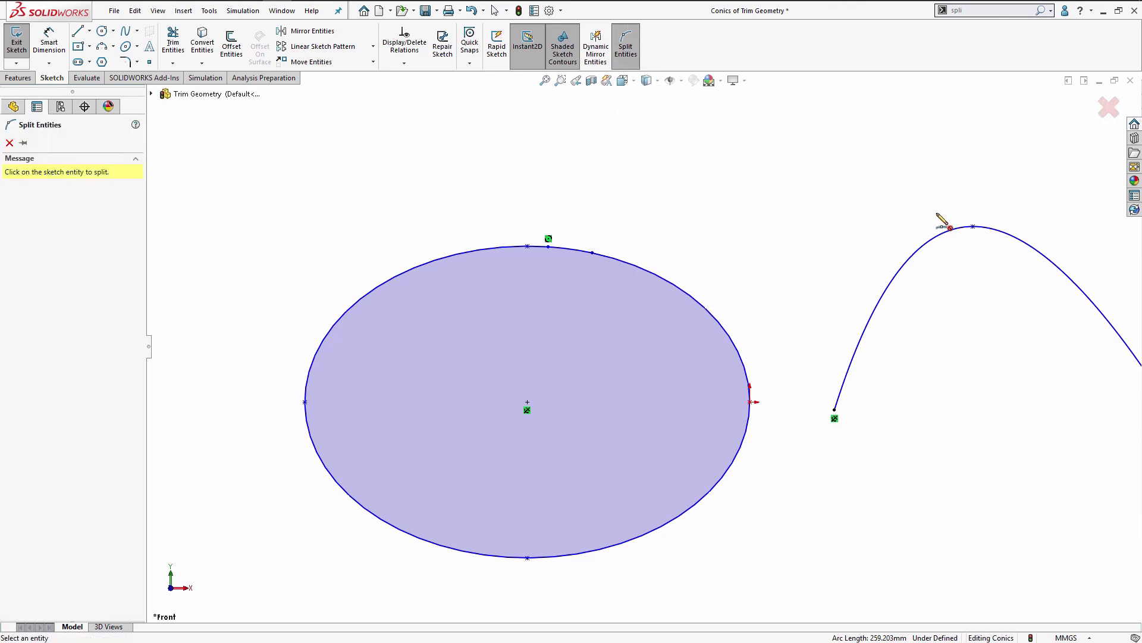
pyautogui.click(924, 247)
pyautogui.rightClick(872, 211)
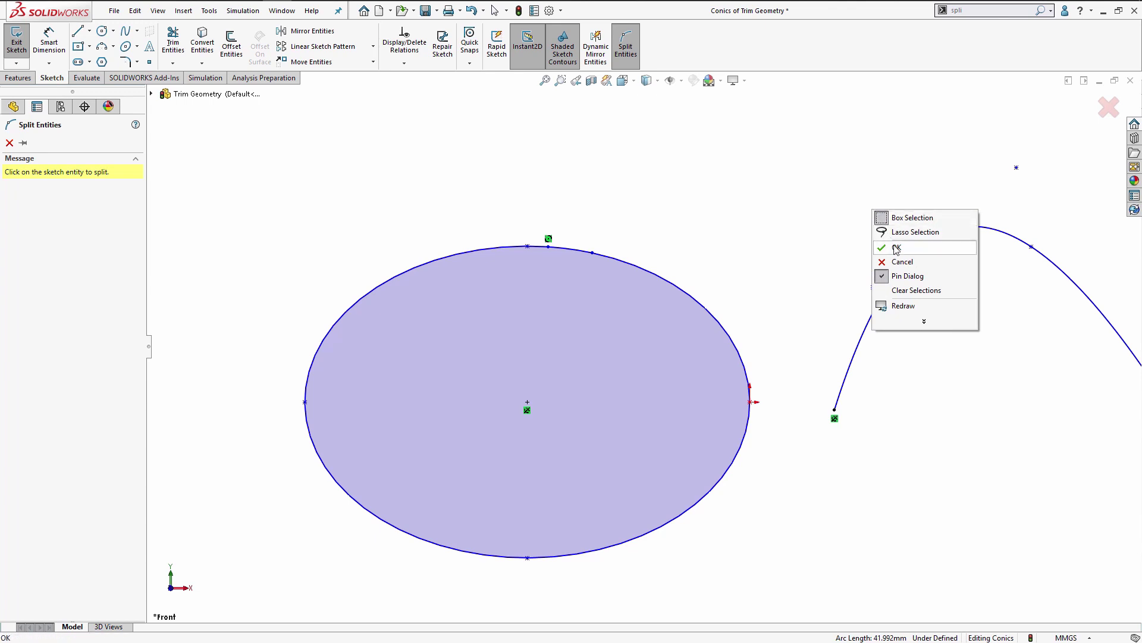
pyautogui.click(896, 248)
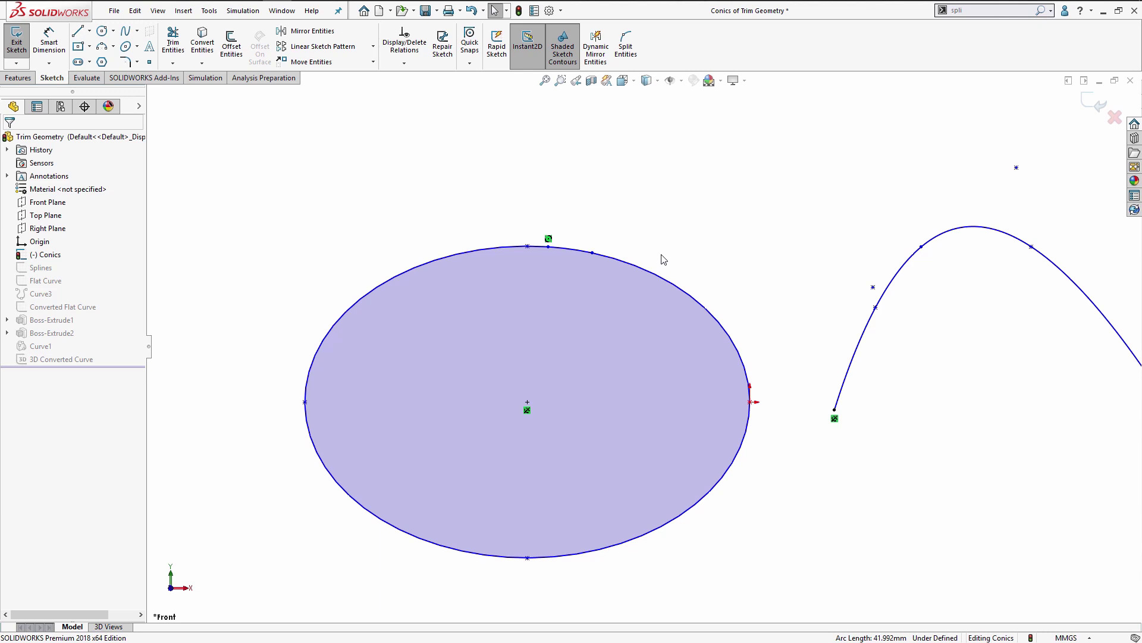
# Step: Offset the ellipse 5 mm to its inside
pyautogui.click(232, 45)
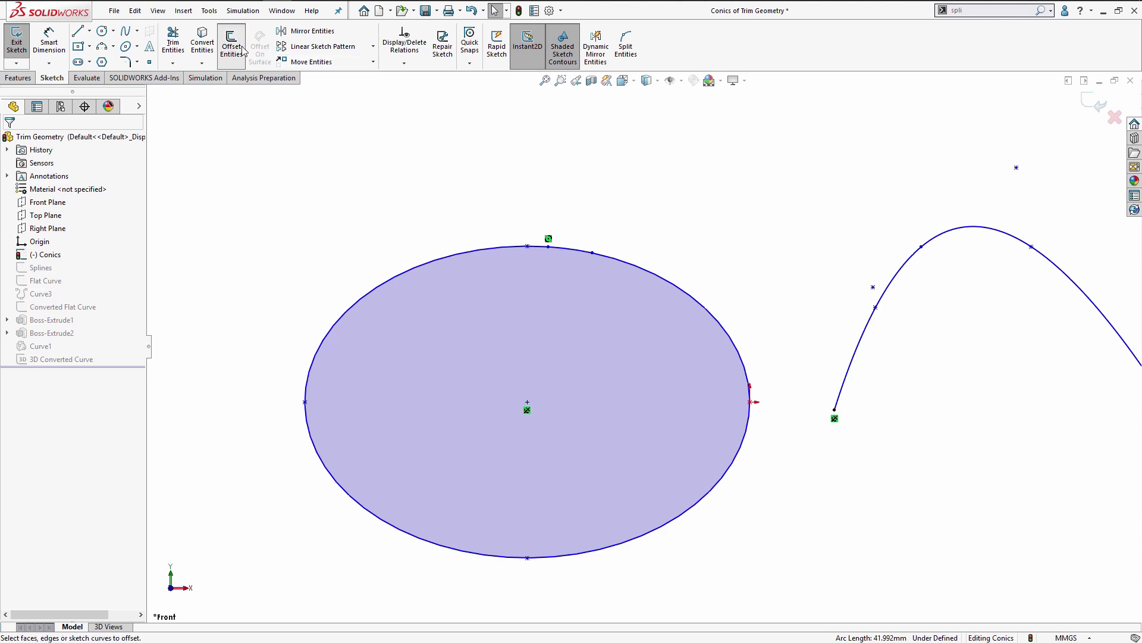
pyautogui.click(452, 256)
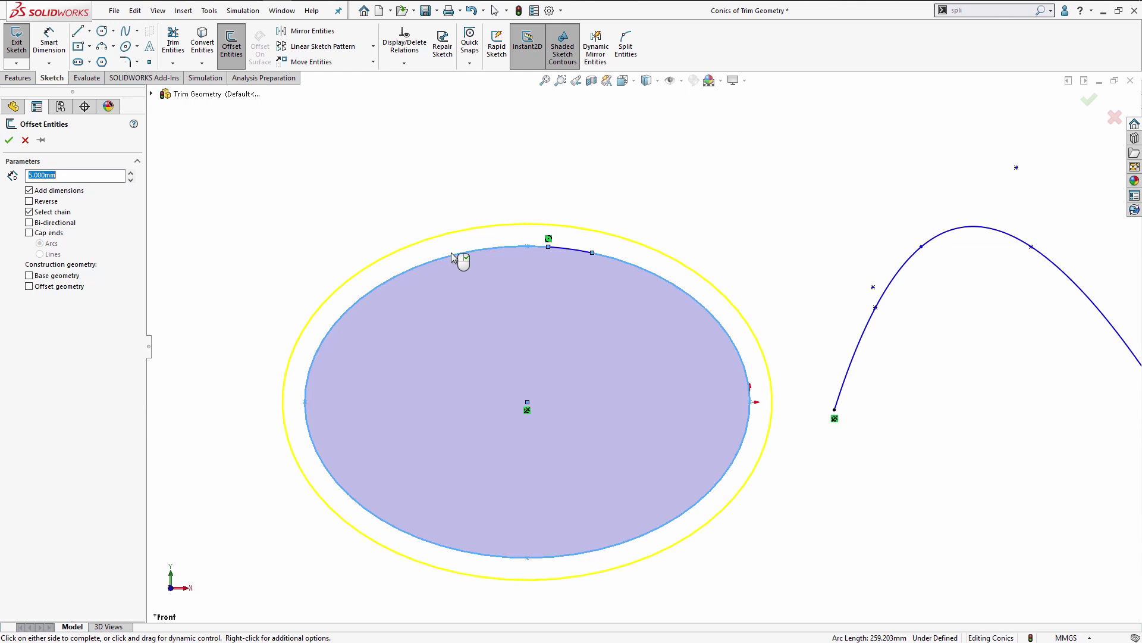
pyautogui.click(57, 201)
pyautogui.click(9, 141)
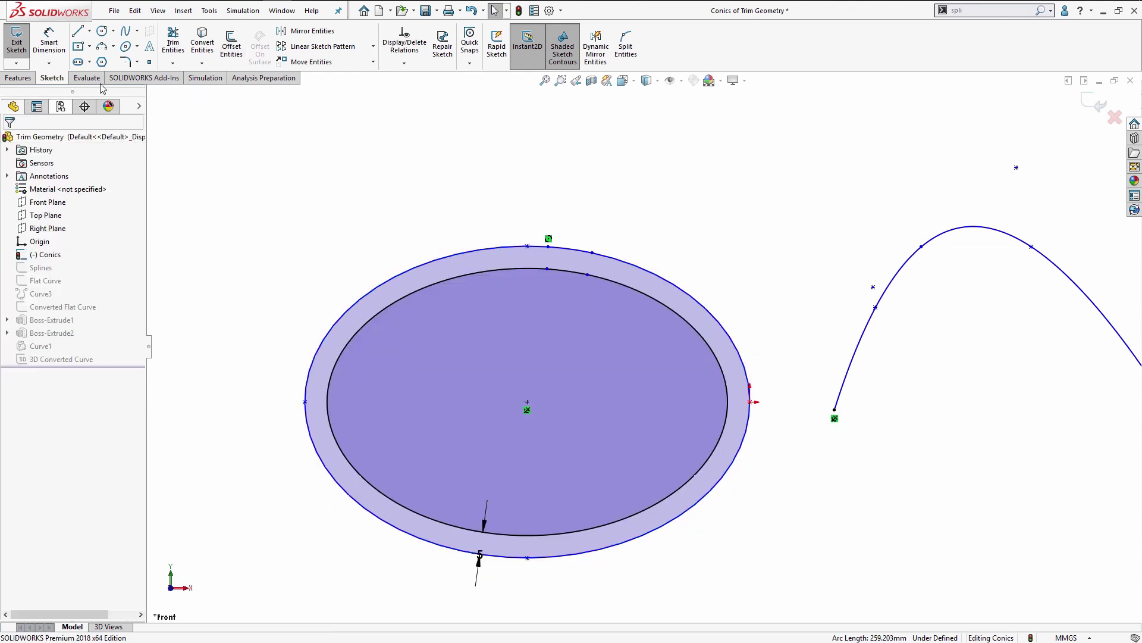
# Step: Add a matching offset curve along the inner side of the conic curve
pyautogui.click(231, 45)
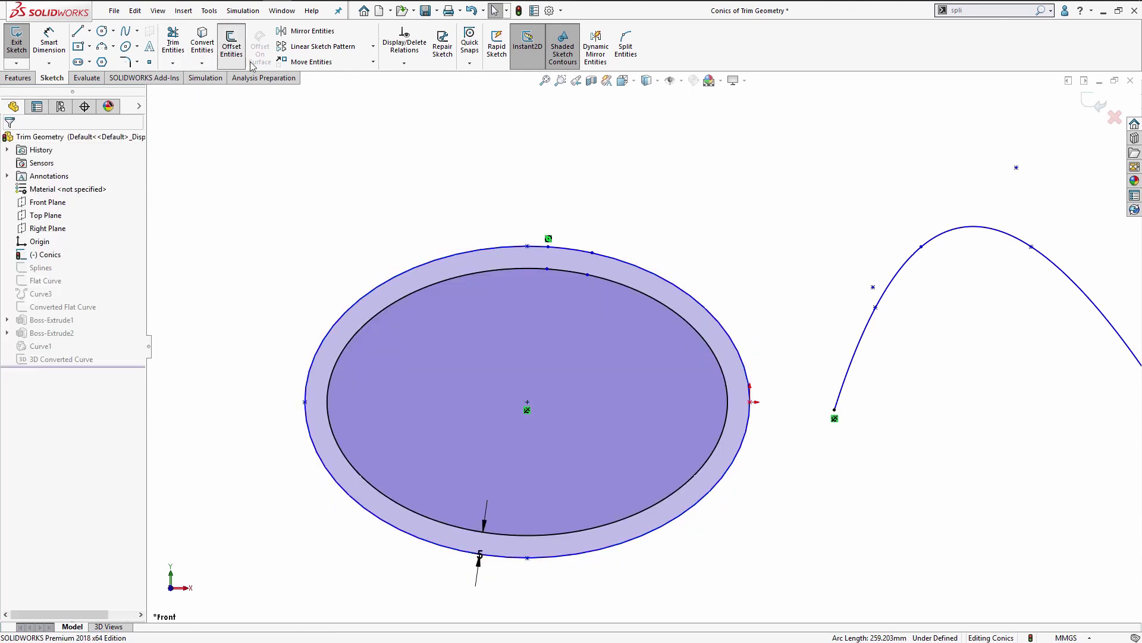
pyautogui.click(905, 275)
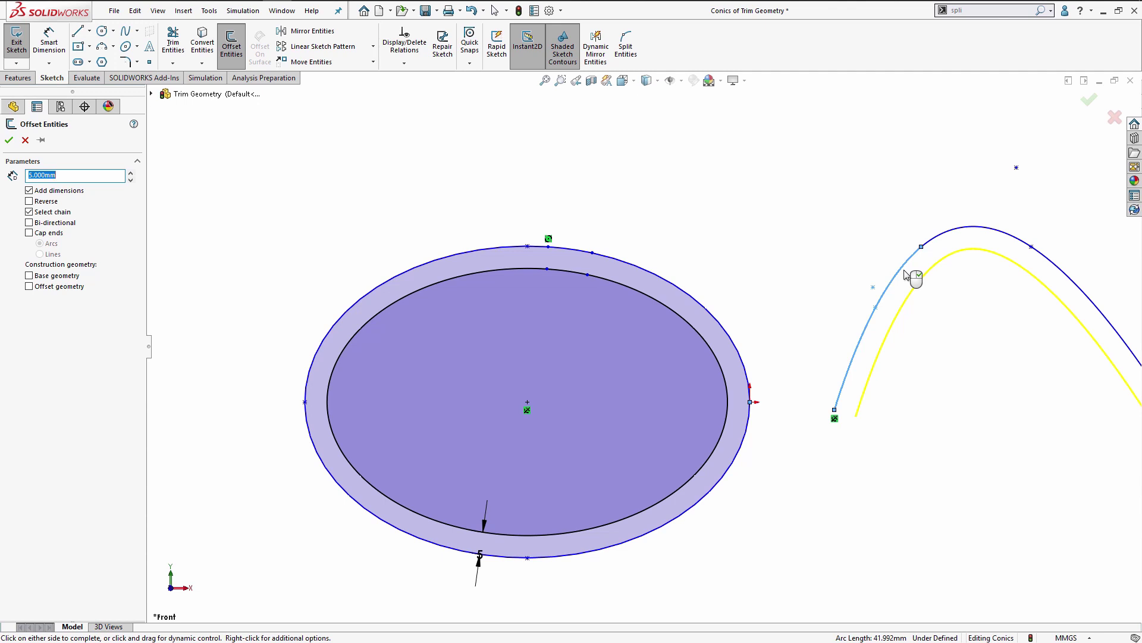
pyautogui.click(906, 275)
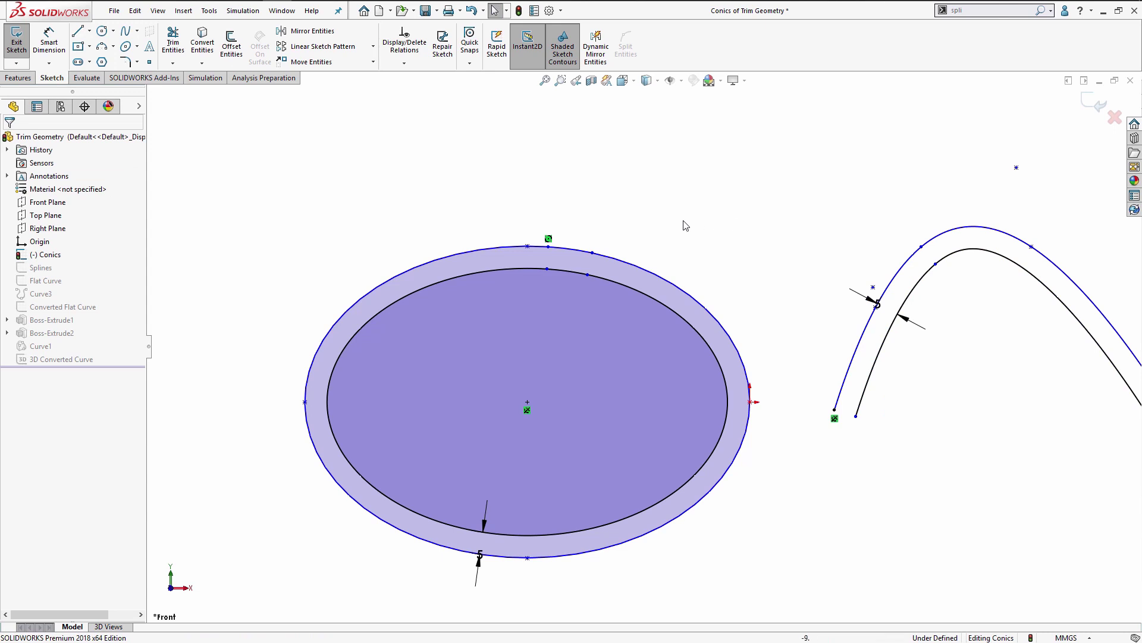
pyautogui.doubleClick(591, 275)
pyautogui.press('Escape')
# Step: Sketch slanted notch lines from above the ellipse top down into the inner ellipse
pyautogui.click(82, 38)
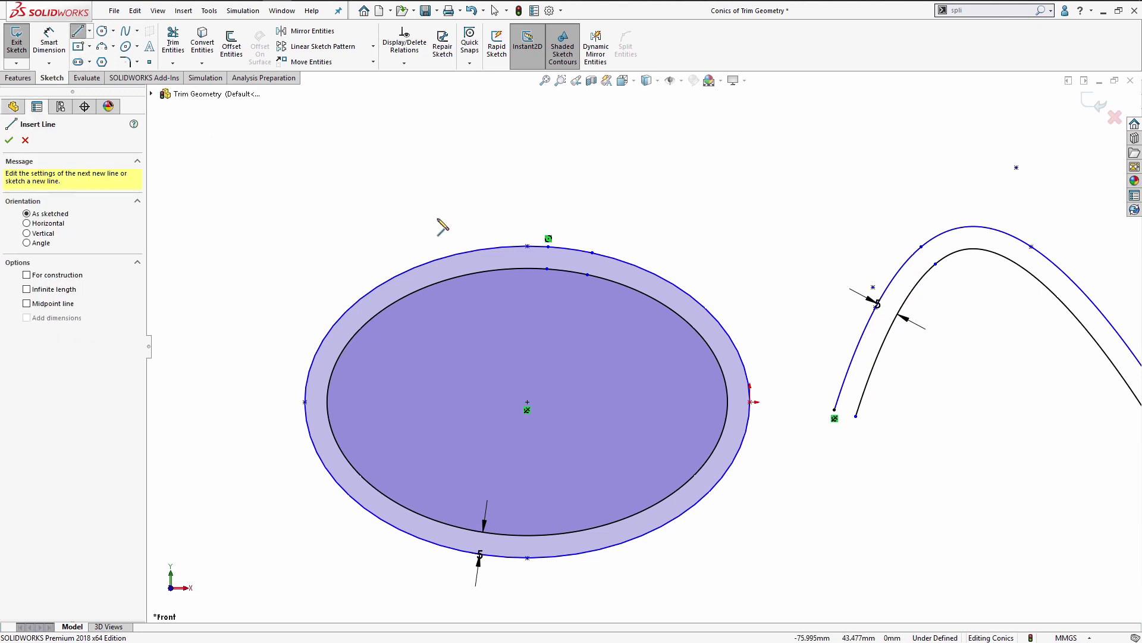
pyautogui.click(507, 227)
pyautogui.click(527, 317)
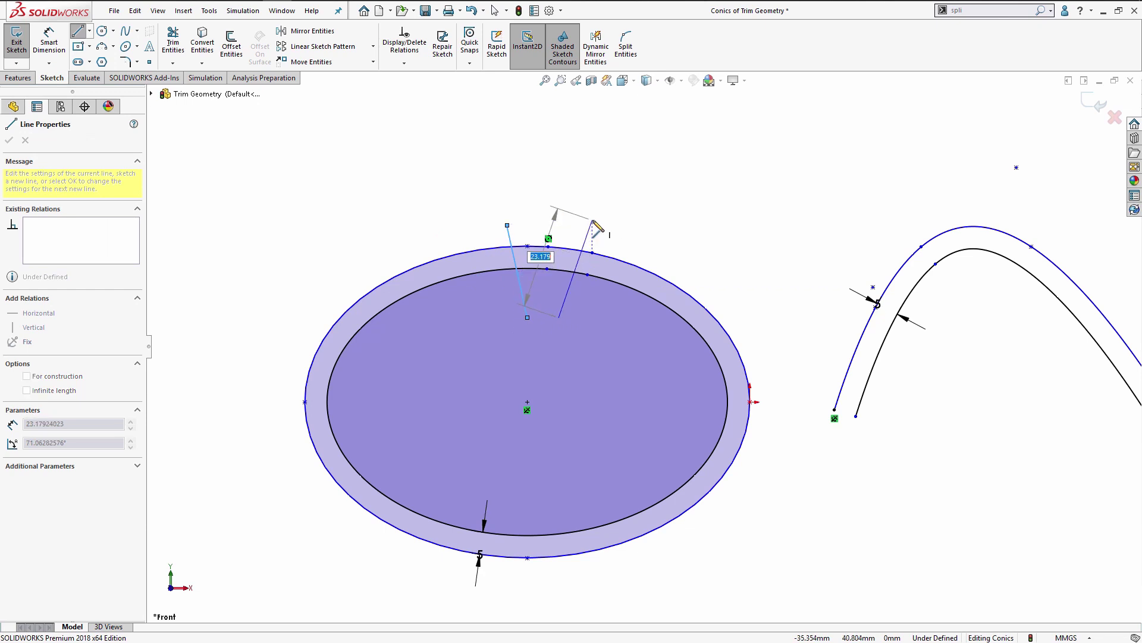
pyautogui.rightClick(562, 201)
pyautogui.click(589, 205)
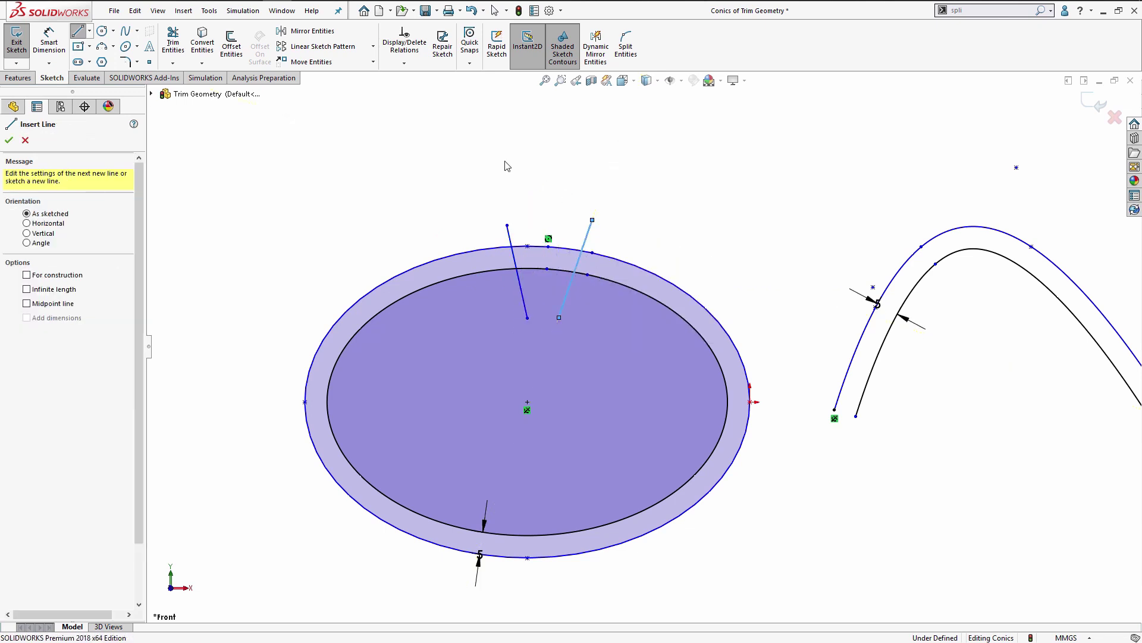
# Step: Power-trim the inner ellipse arc between the two slanted notch lines
pyautogui.click(173, 41)
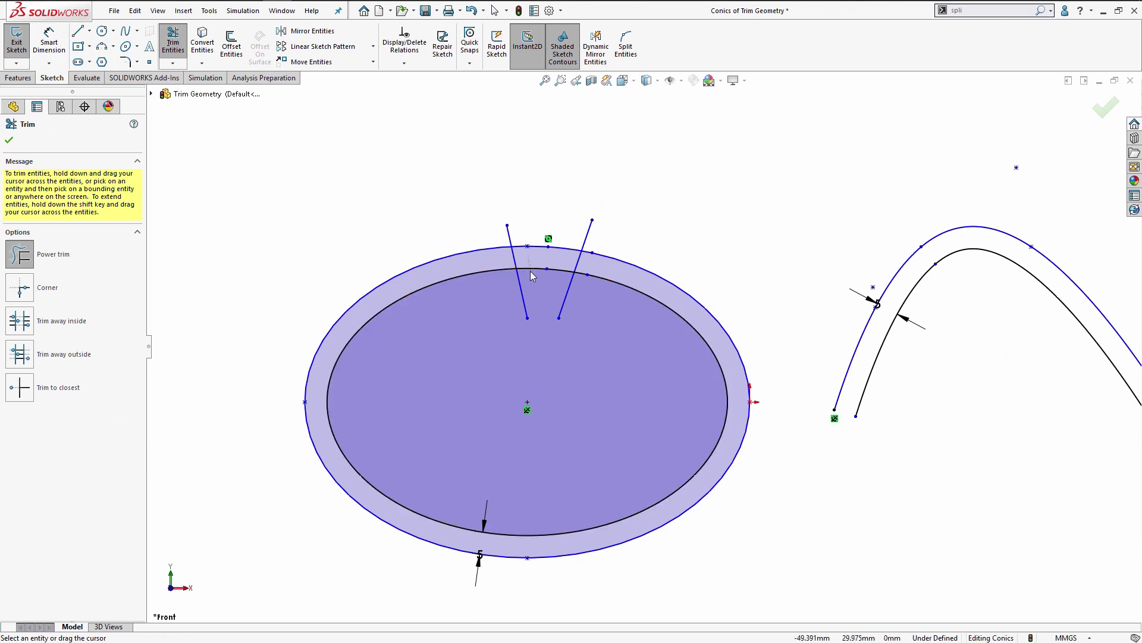
pyautogui.moveTo(530, 258); pyautogui.dragTo(536, 280)
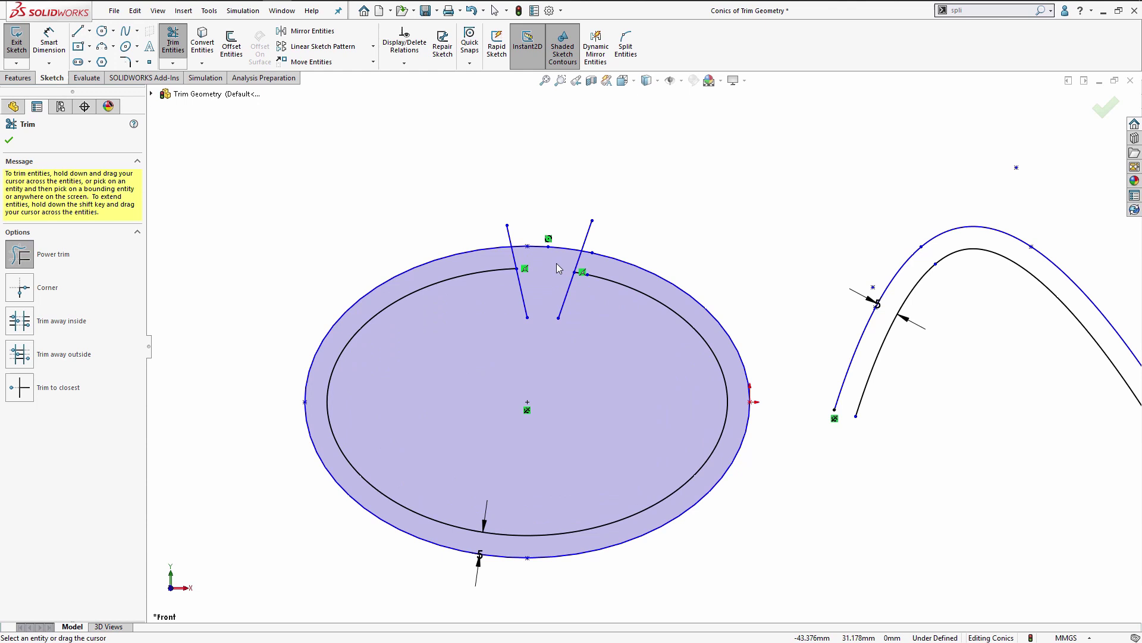
pyautogui.click(573, 276)
# Step: Sketch a slanted and a vertical line across the conic, then trim the inner offset curve between them
pyautogui.click(77, 31)
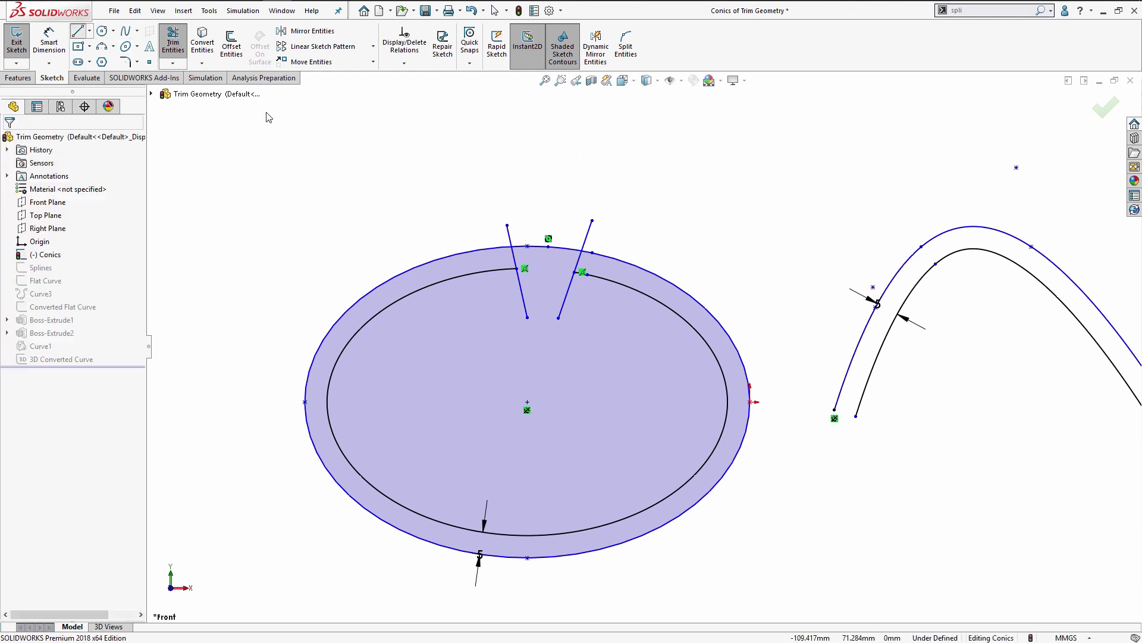
pyautogui.click(861, 253)
pyautogui.click(955, 310)
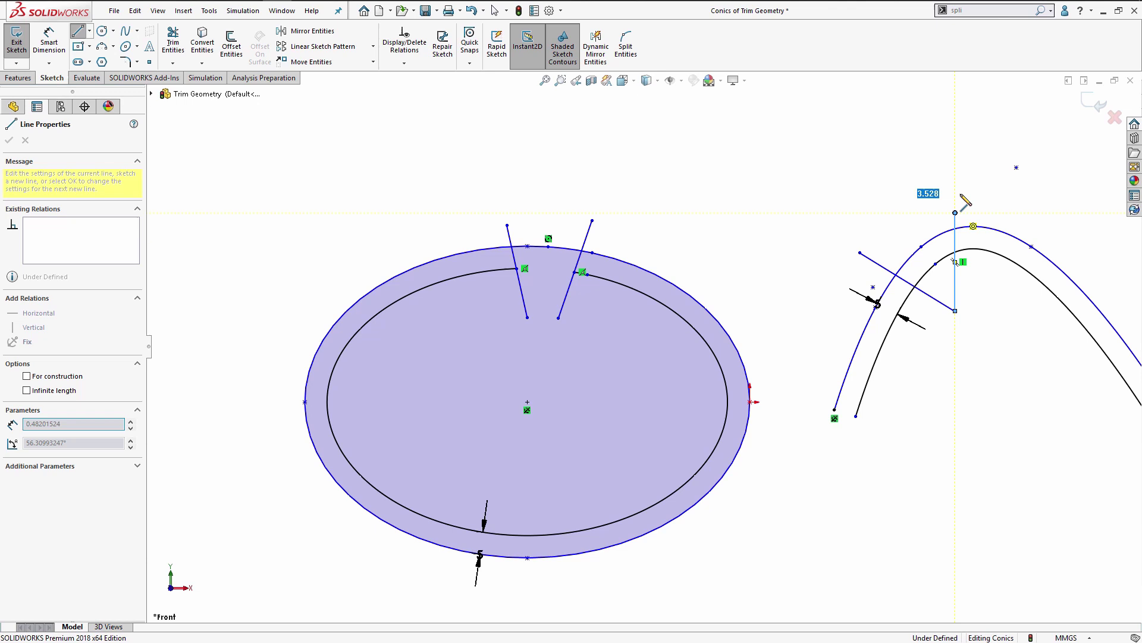
pyautogui.click(961, 196)
pyautogui.rightClick(961, 196)
pyautogui.click(982, 194)
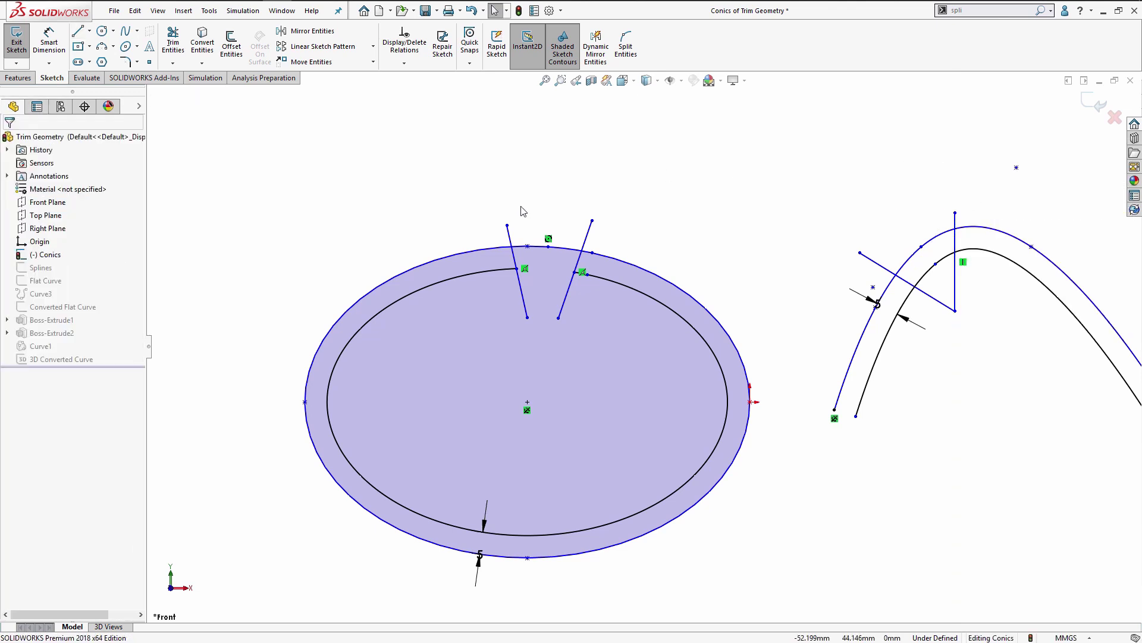
pyautogui.click(173, 42)
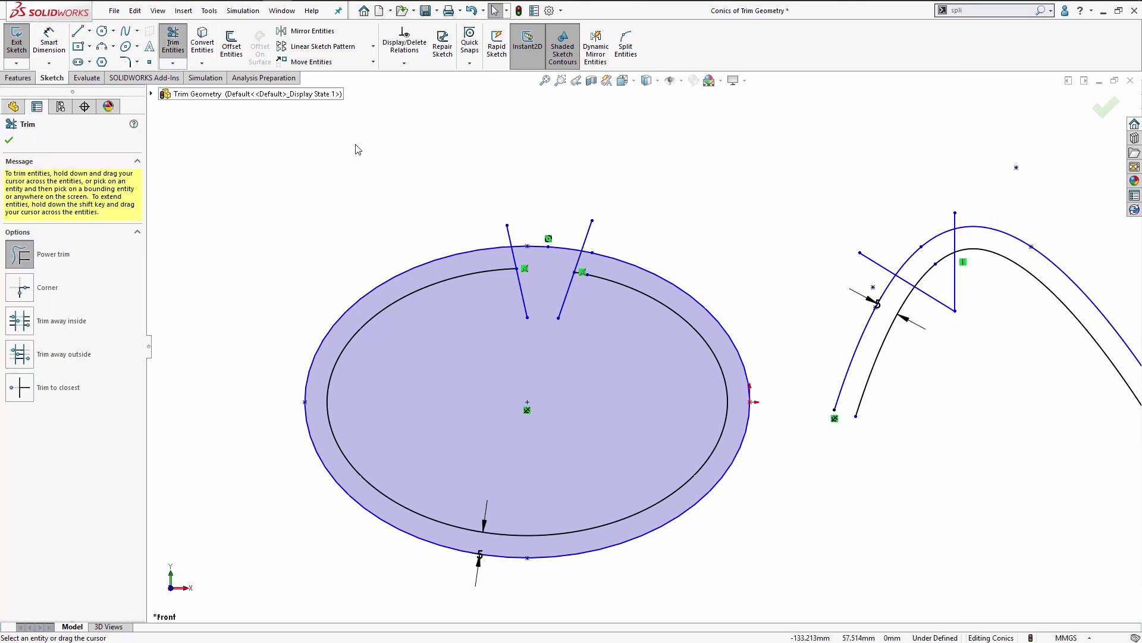
pyautogui.moveTo(919, 261)
pyautogui.mouseDown()
pyautogui.moveTo(940, 280)
pyautogui.moveTo(948, 256)
pyautogui.mouseUp()
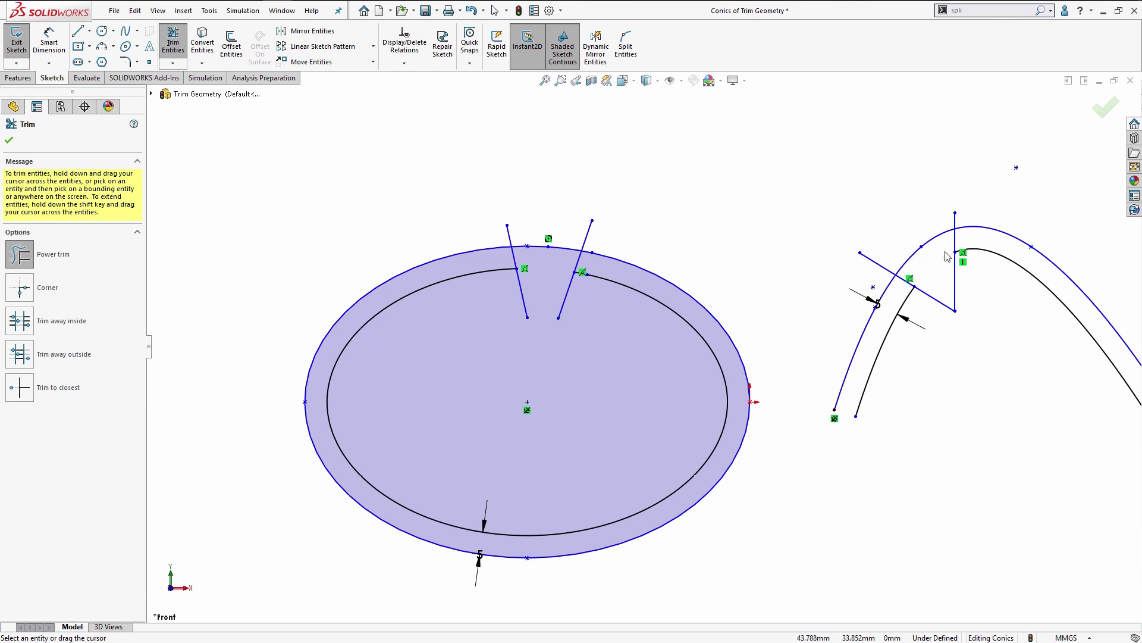
# Step: Accept the conic trims to close Trim Entities
pyautogui.click(1102, 108)
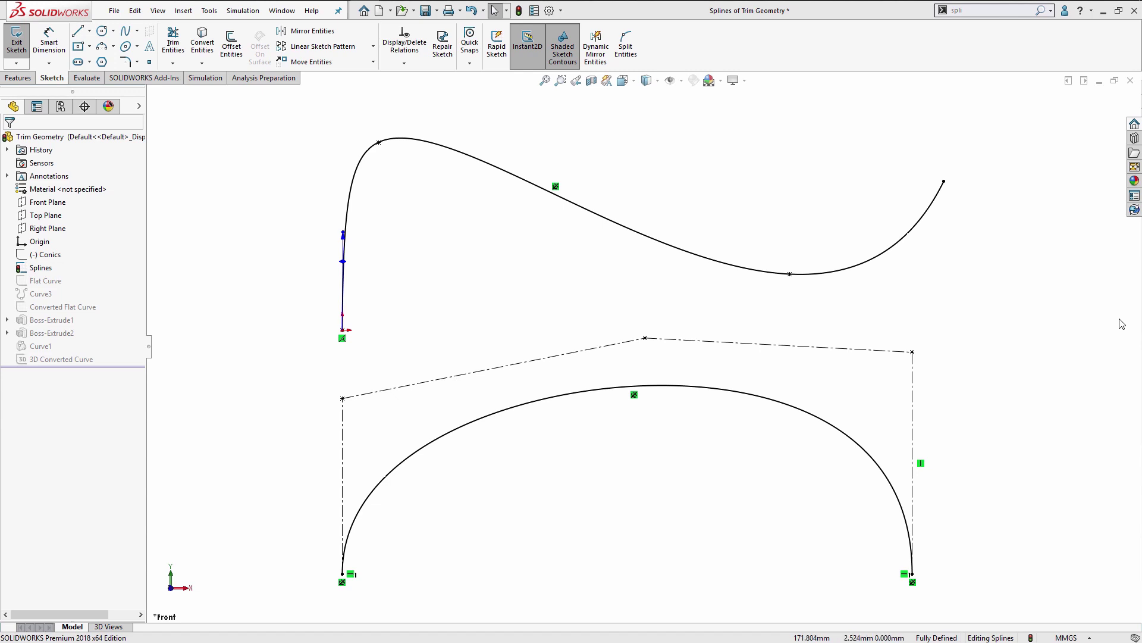
# Step: Split the upper S-shaped spline partway along and the lower arch spline near its top
pyautogui.click(625, 43)
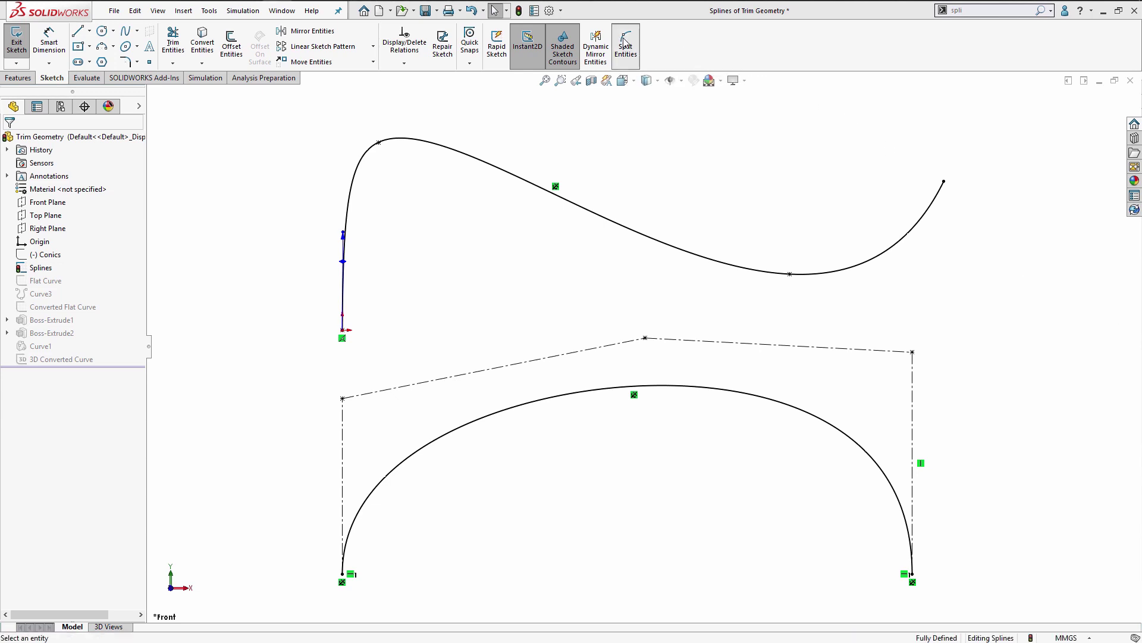
pyautogui.click(583, 207)
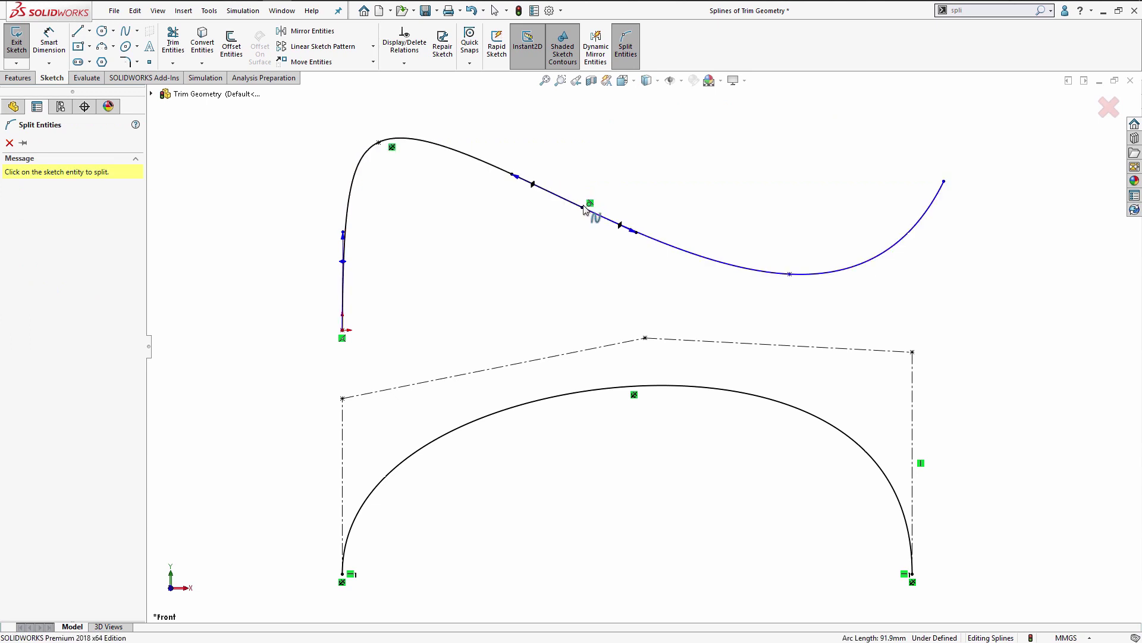
pyautogui.click(586, 392)
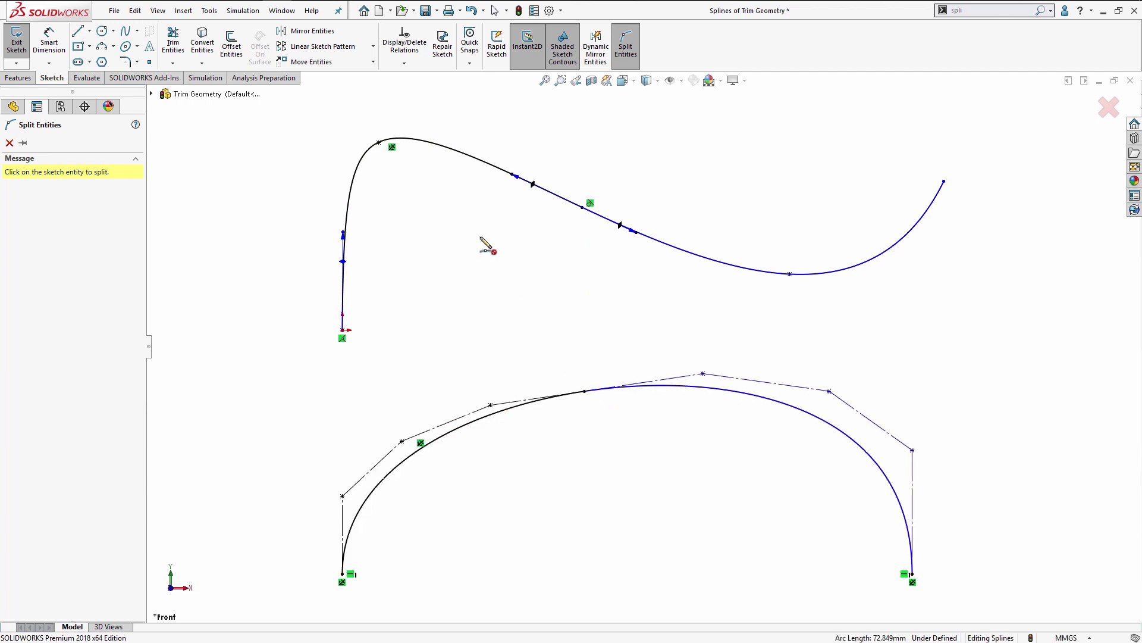
# Step: Offset the upper S-shaped spline beneath itself and reshape it around its low point
pyautogui.click(232, 45)
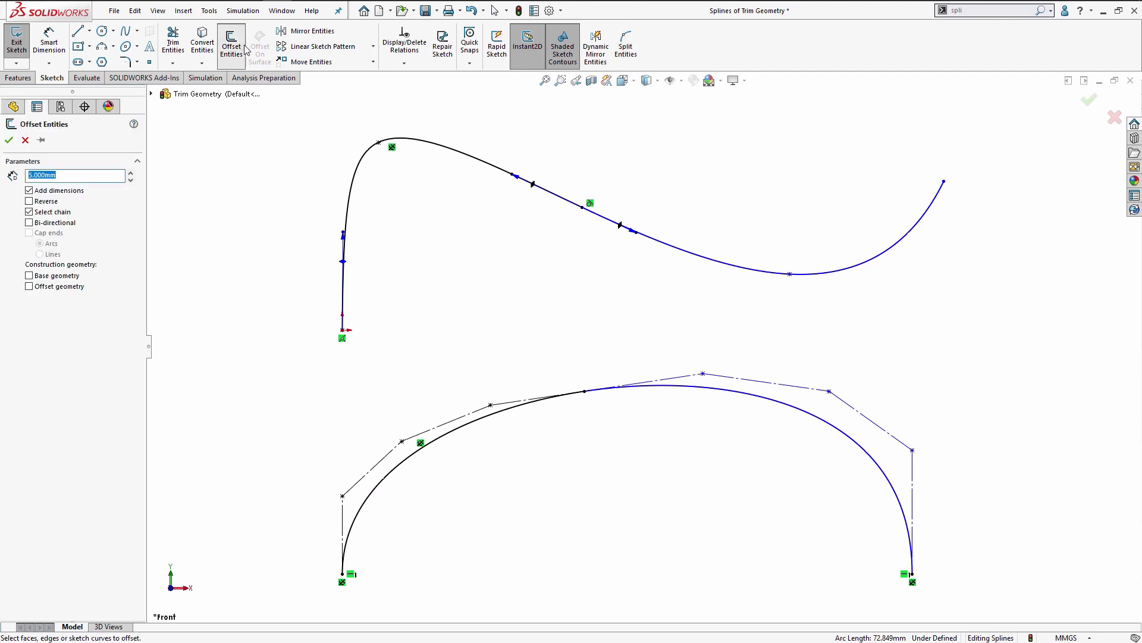
pyautogui.click(415, 147)
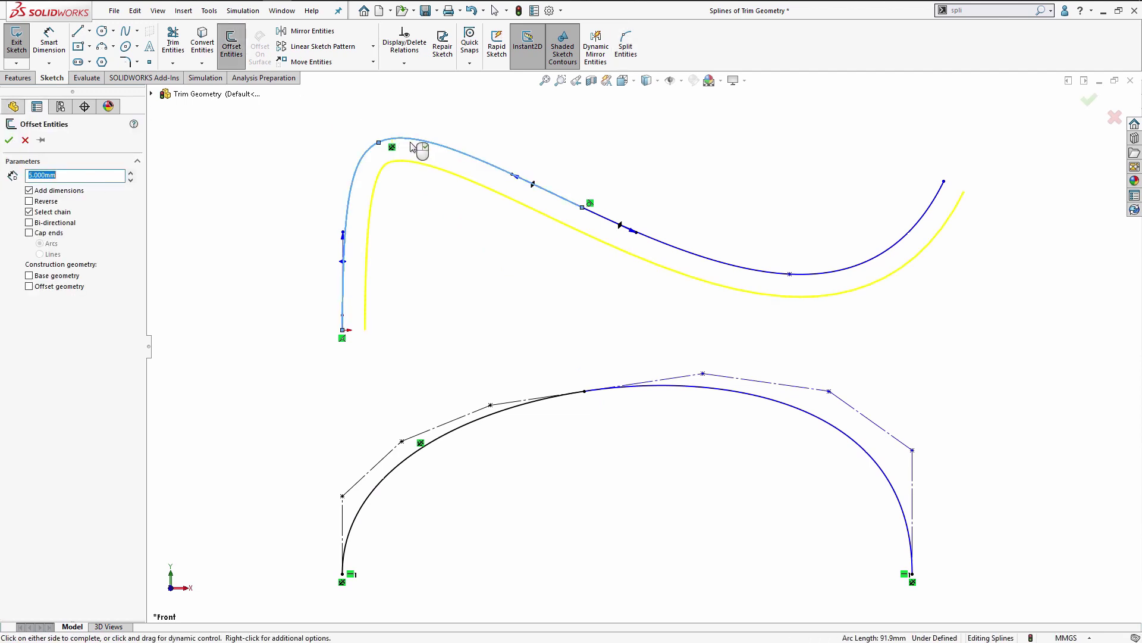
pyautogui.click(413, 147)
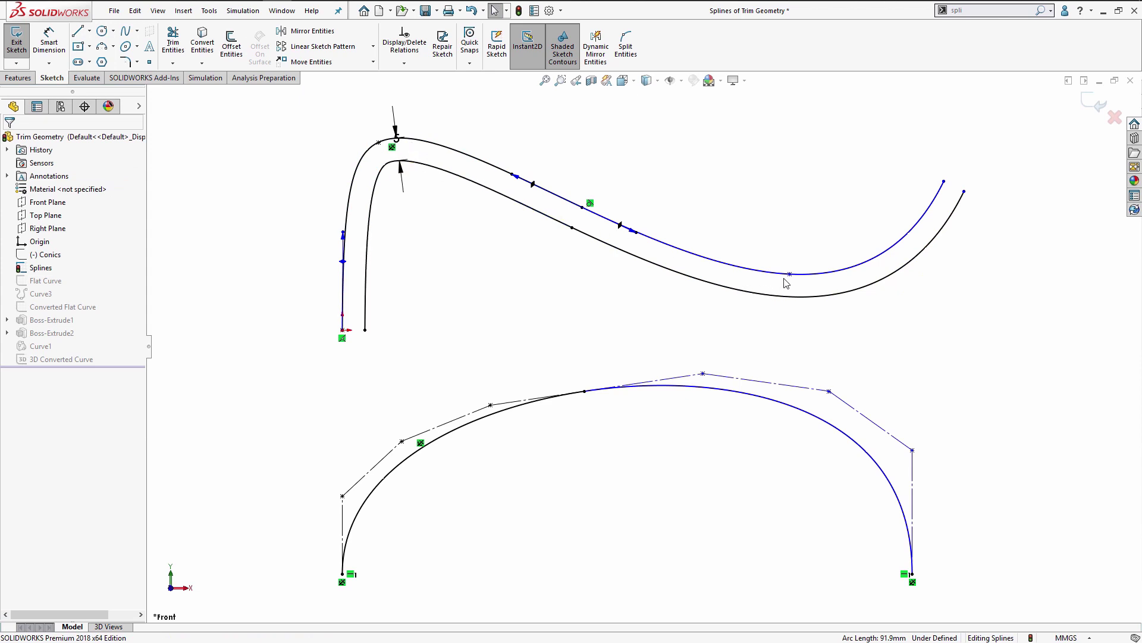
pyautogui.moveTo(790, 275)
pyautogui.mouseDown()
pyautogui.moveTo(797, 241)
pyautogui.moveTo(781, 287)
pyautogui.mouseUp()
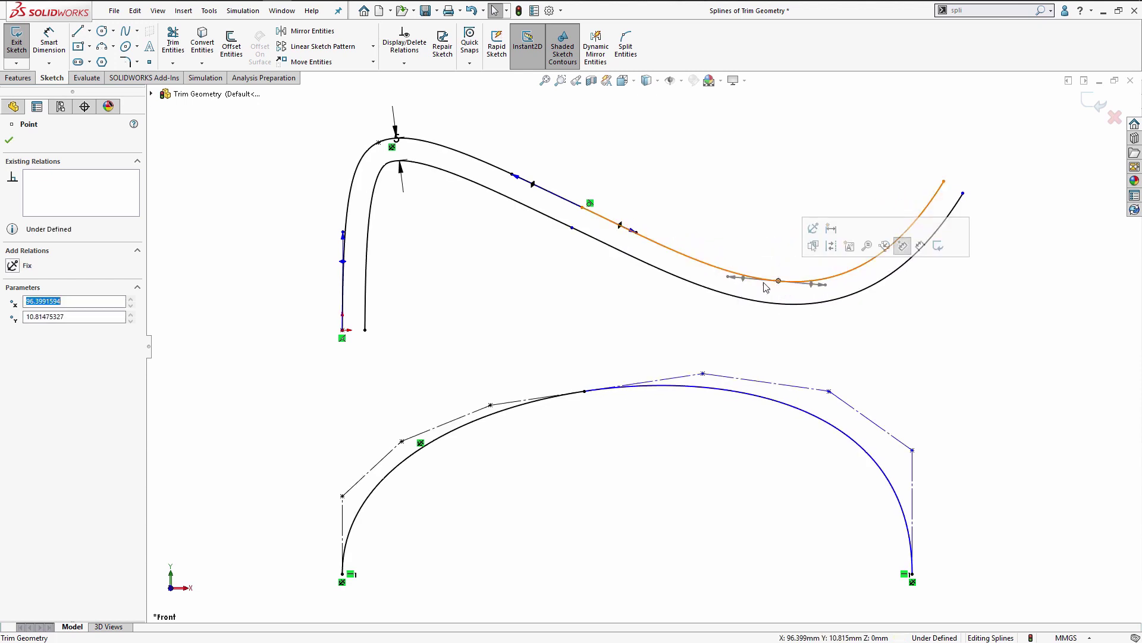
pyautogui.click(613, 311)
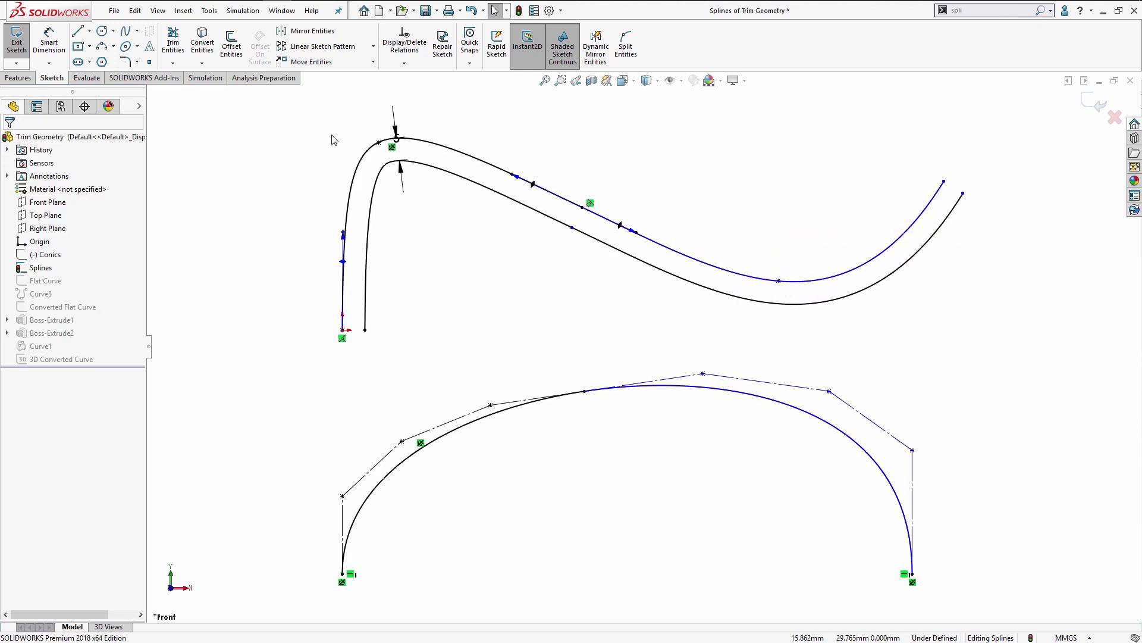
# Step: Offset the arched spline inside the arch and raise its top control vertex
pyautogui.click(232, 43)
pyautogui.click(561, 396)
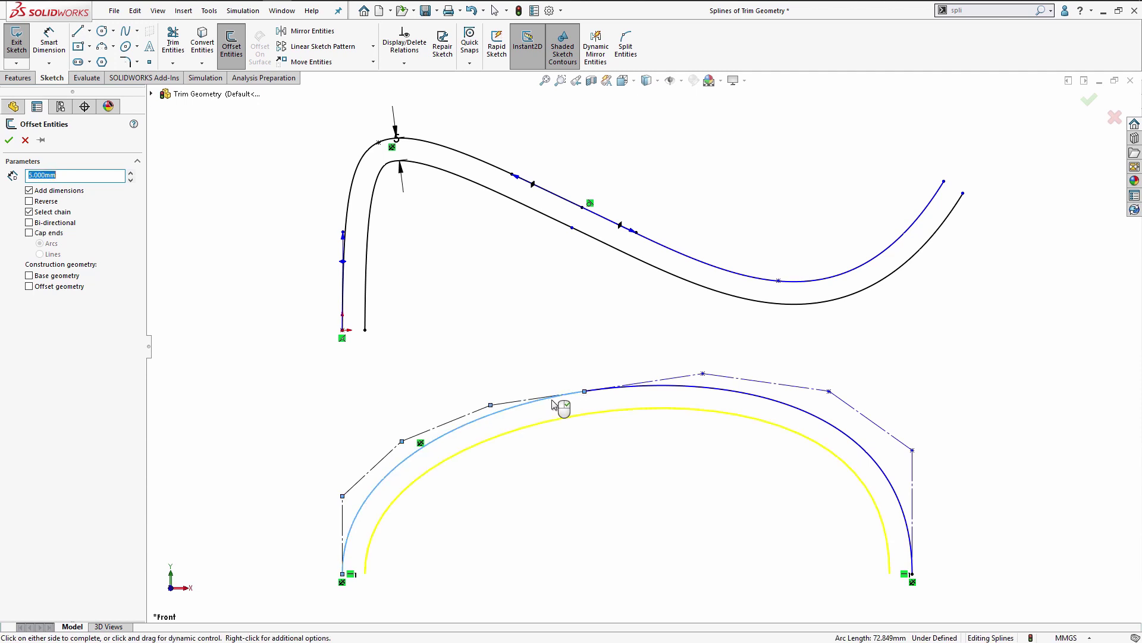
pyautogui.click(579, 403)
pyautogui.moveTo(703, 375); pyautogui.dragTo(673, 392)
pyautogui.click(566, 324)
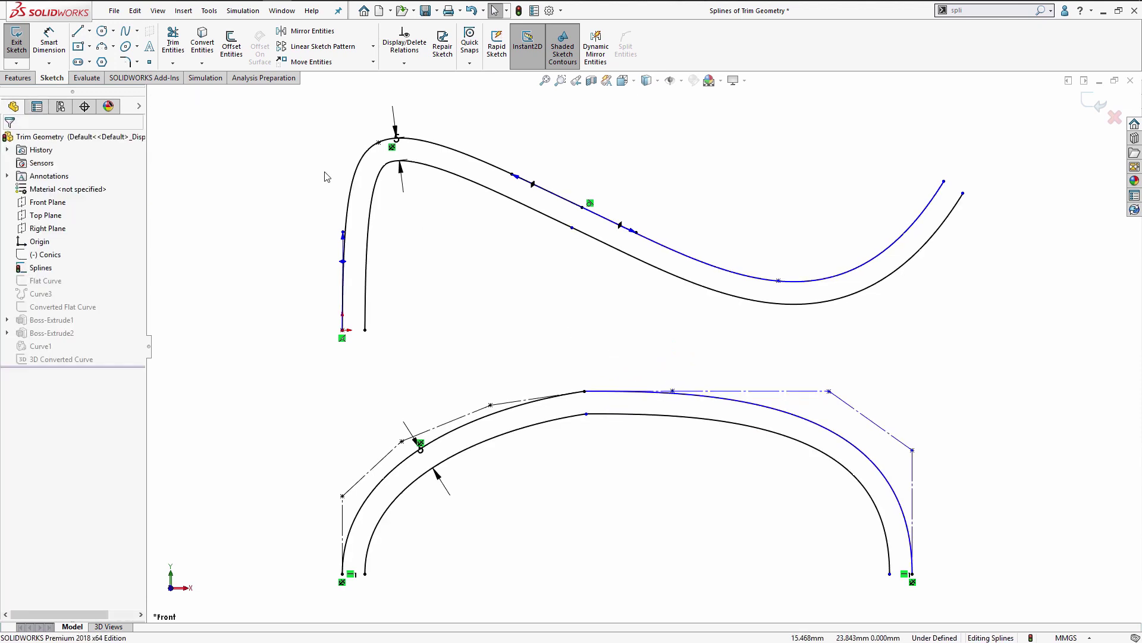
# Step: Draw a three-line notch crossing the upper S-shaped spline pair
pyautogui.click(78, 31)
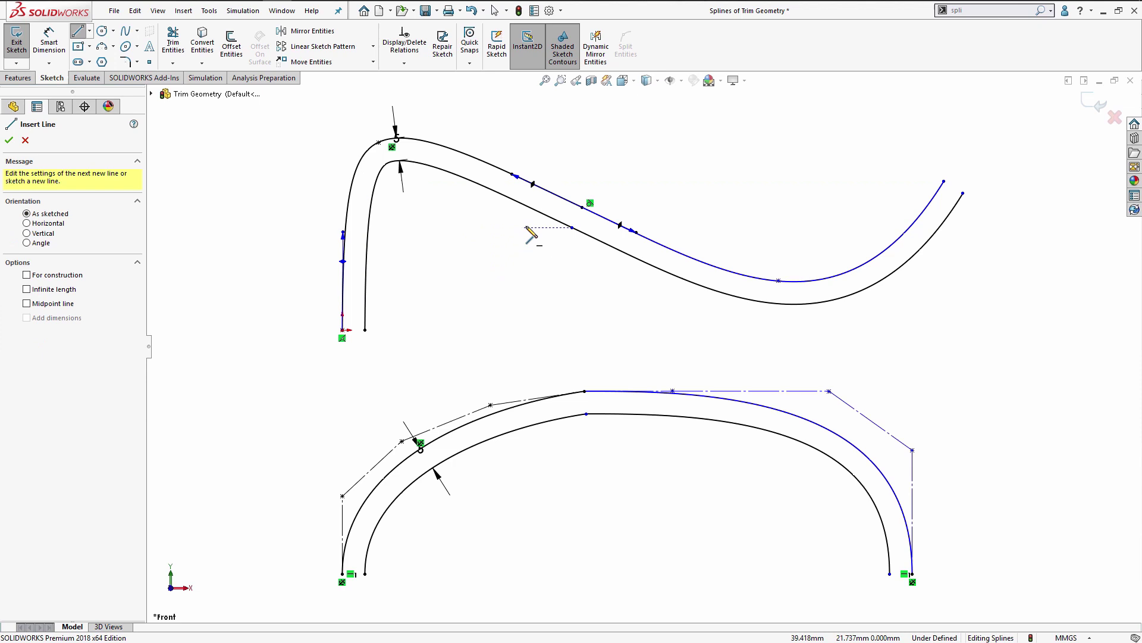
pyautogui.click(547, 173)
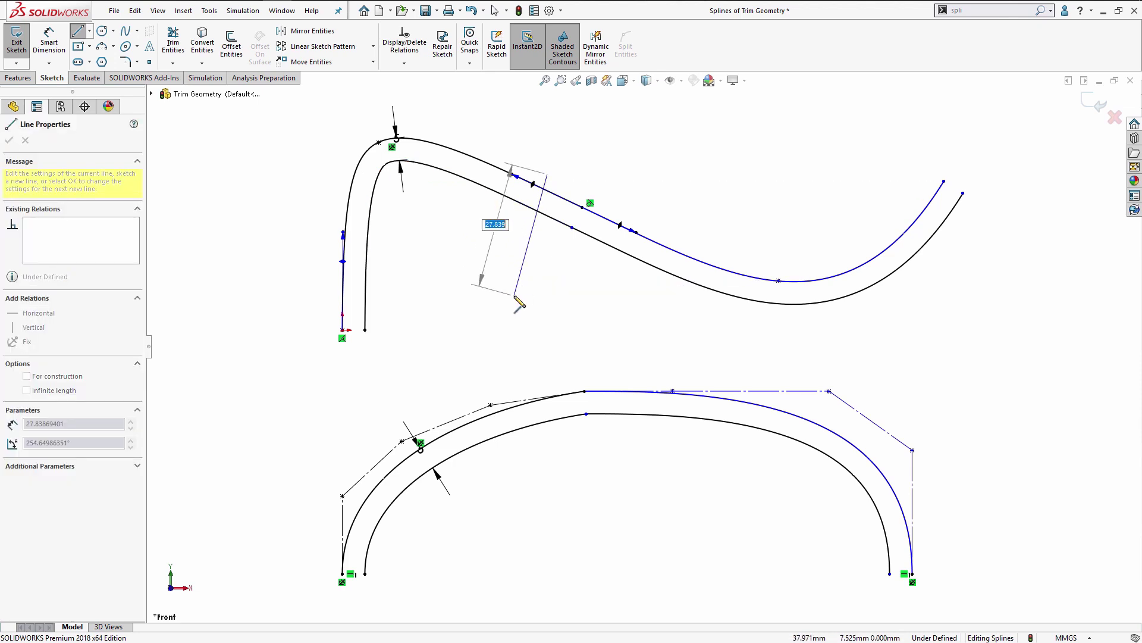
pyautogui.click(515, 295)
pyautogui.click(572, 303)
pyautogui.rightClick(624, 194)
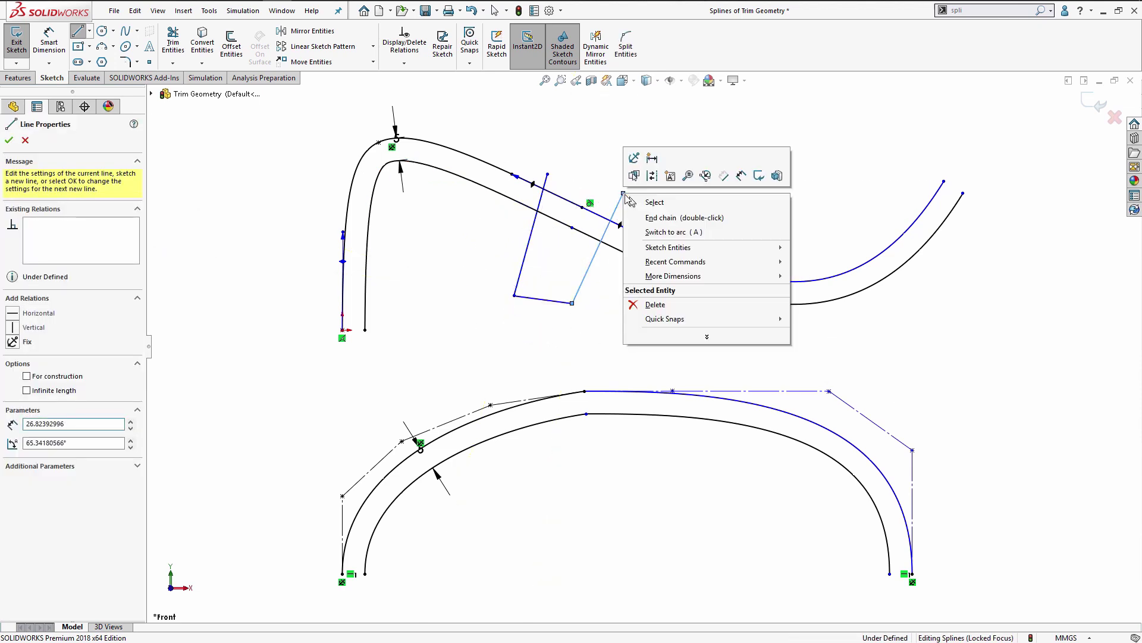
pyautogui.click(641, 202)
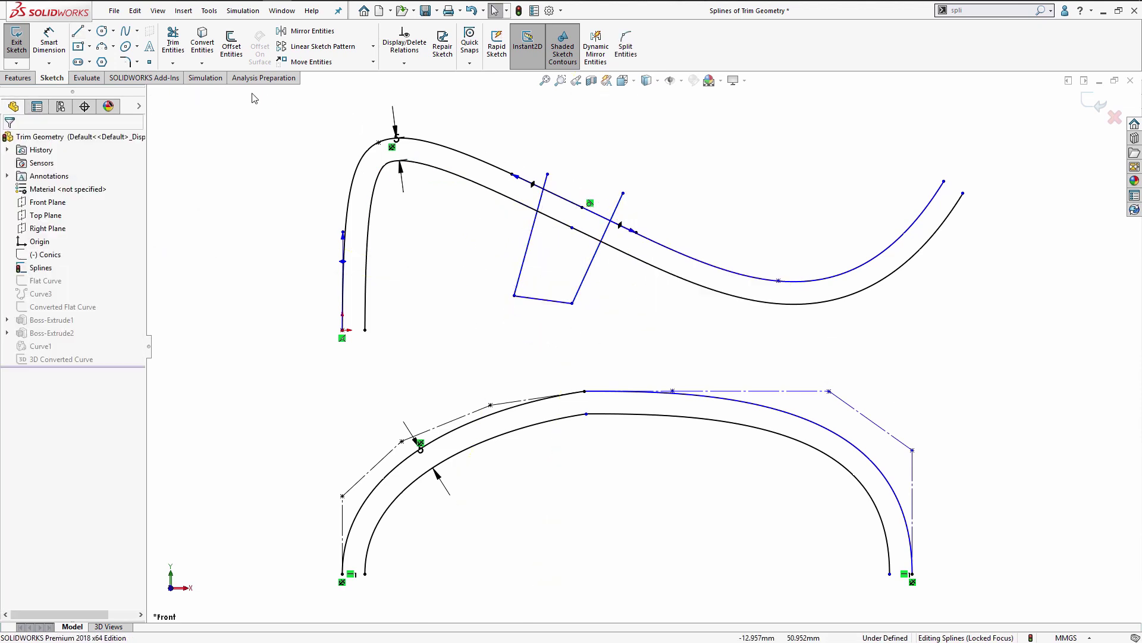
# Step: Power-trim the offset spline between the notch's sides
pyautogui.click(173, 42)
pyautogui.moveTo(550, 215); pyautogui.dragTo(555, 236)
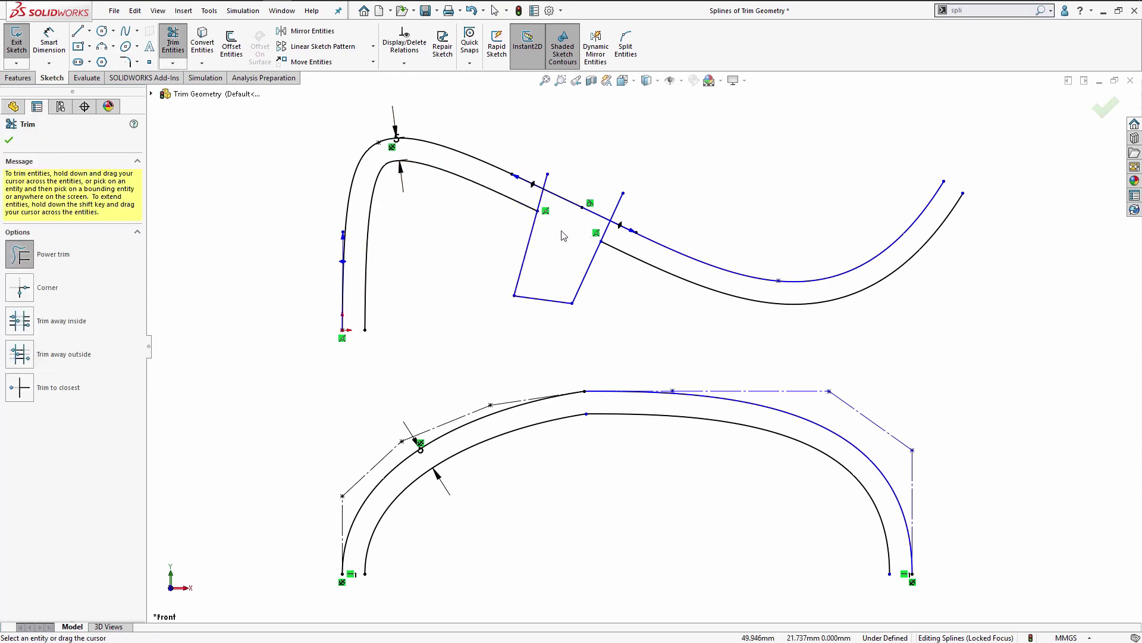
pyautogui.click(78, 31)
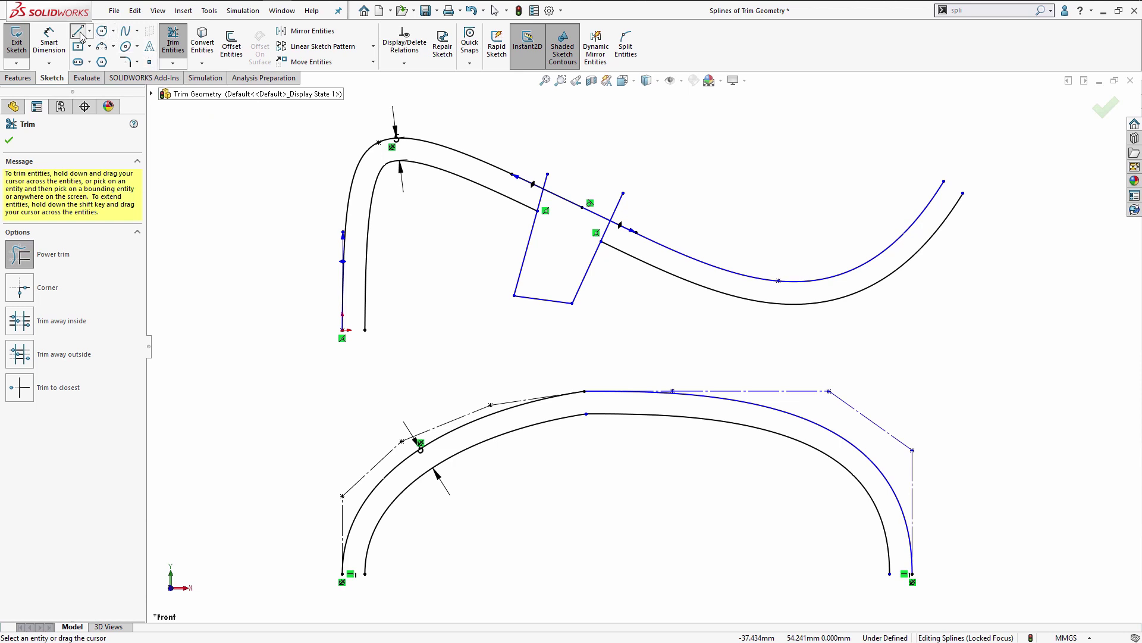
# Step: Draw a three-line notch crossing the lower arched spline pair
pyautogui.click(515, 373)
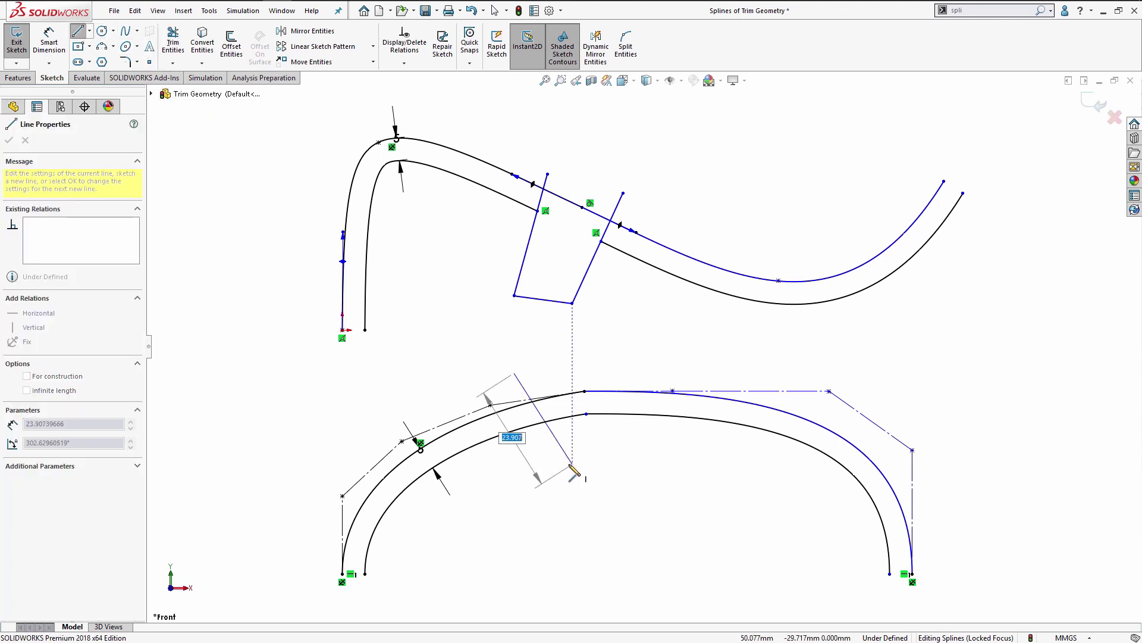
pyautogui.click(571, 464)
pyautogui.click(614, 457)
pyautogui.click(628, 373)
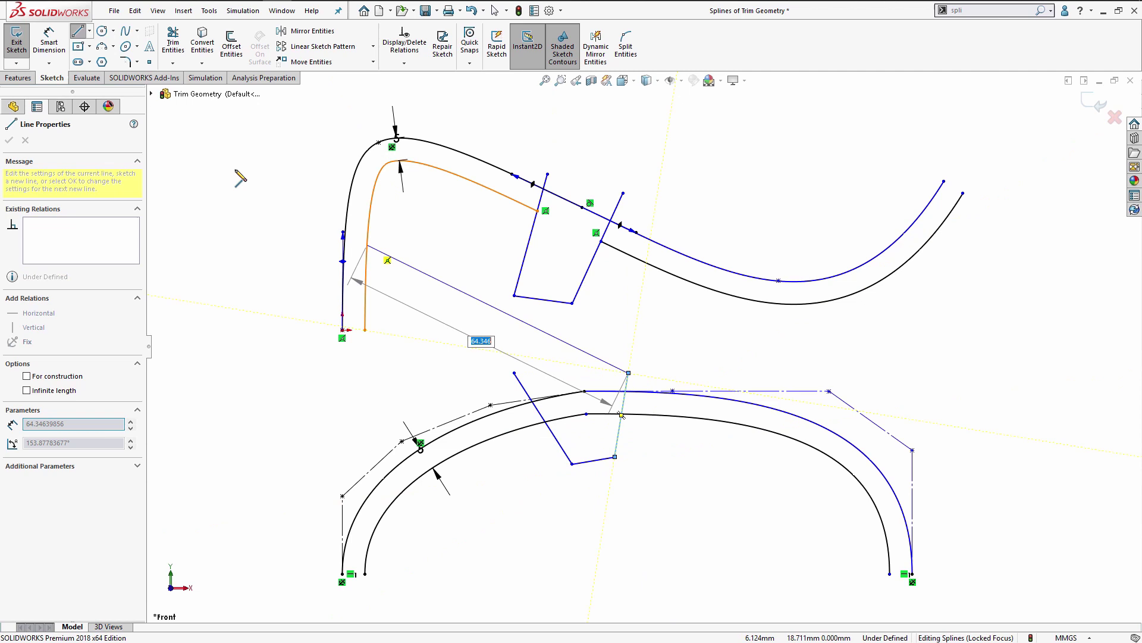
pyautogui.rightClick(256, 219)
pyautogui.click(257, 218)
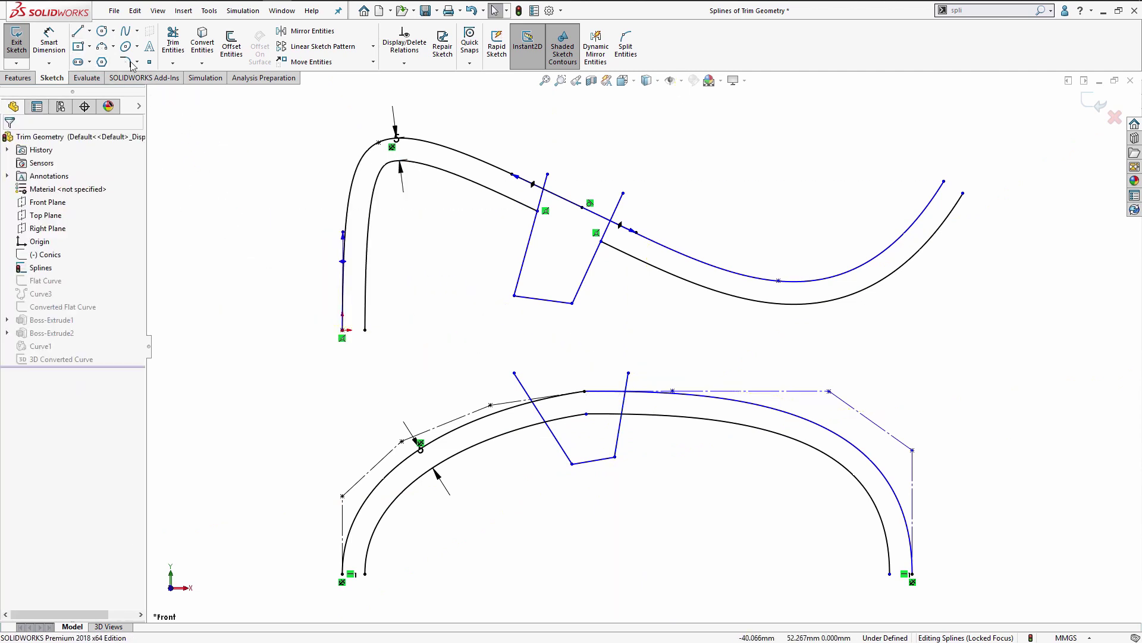
# Step: Power-trim the inner offset arch between the lower notch's sides
pyautogui.click(173, 41)
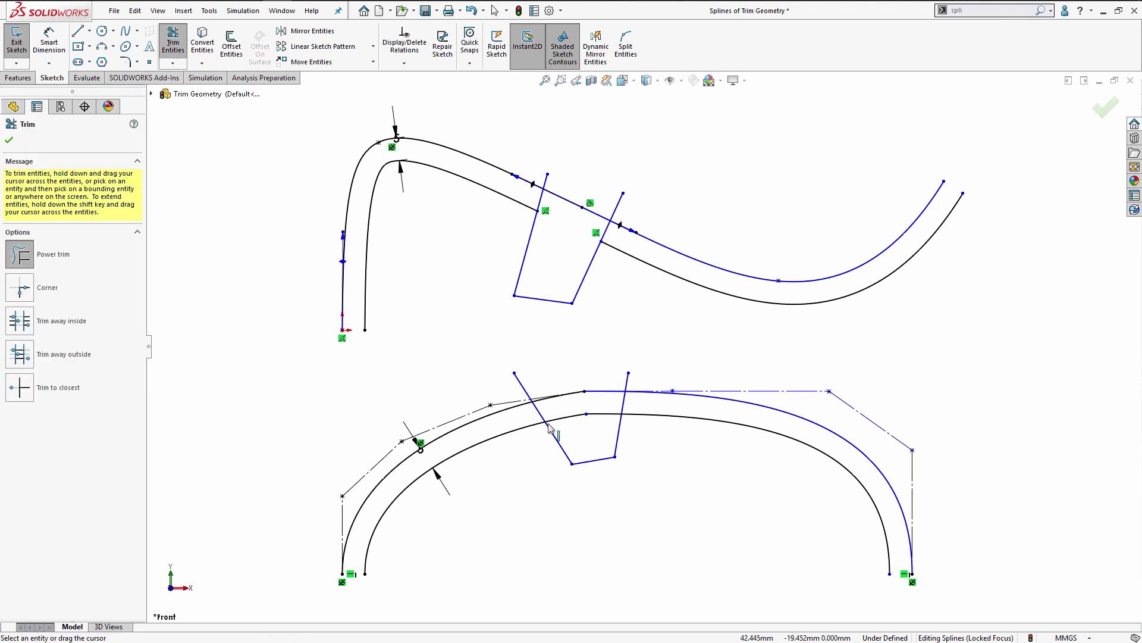
pyautogui.moveTo(568, 417)
pyautogui.mouseDown()
pyautogui.moveTo(586, 428)
pyautogui.moveTo(604, 410)
pyautogui.mouseUp()
pyautogui.press('Escape')
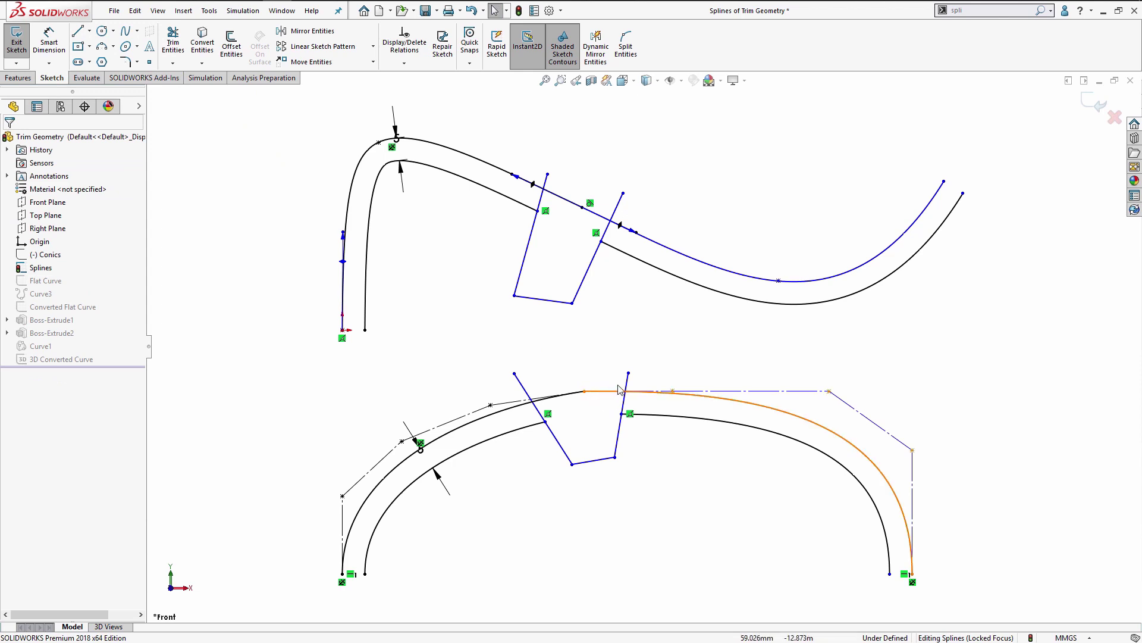
# Step: Make the lower outer spline tangent at its point beside the notch
pyautogui.click(586, 392)
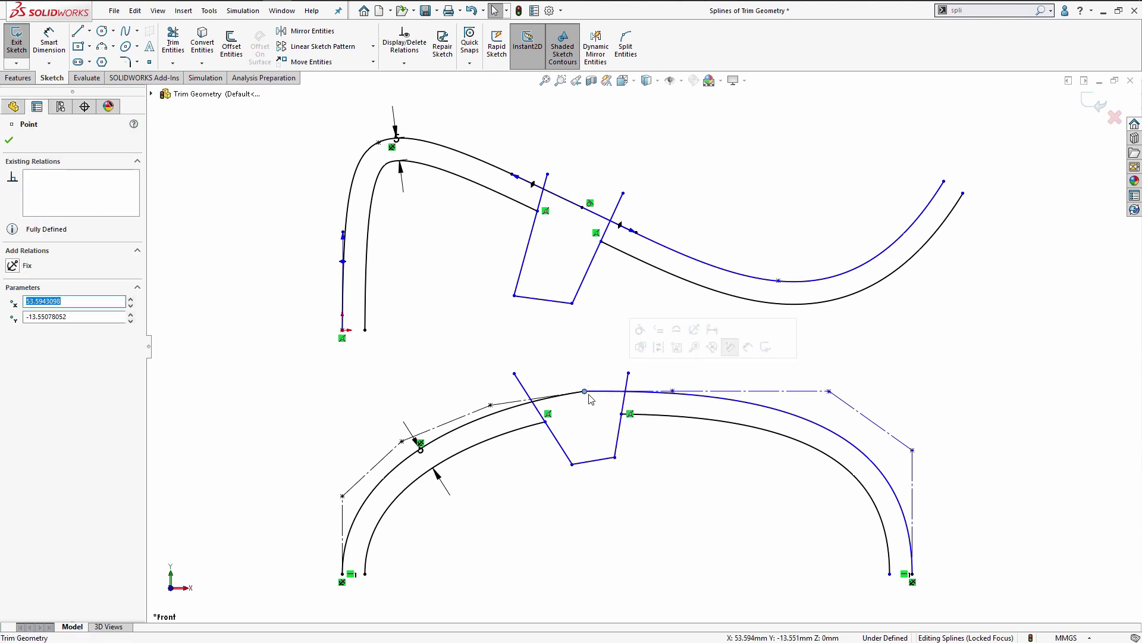
pyautogui.click(619, 344)
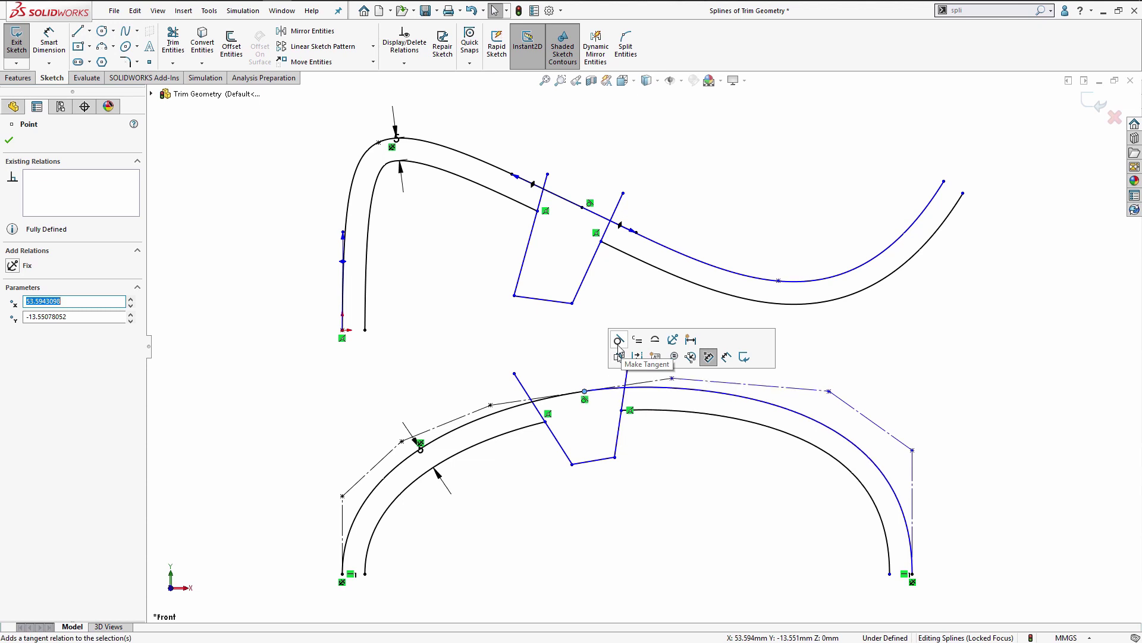
pyautogui.click(535, 375)
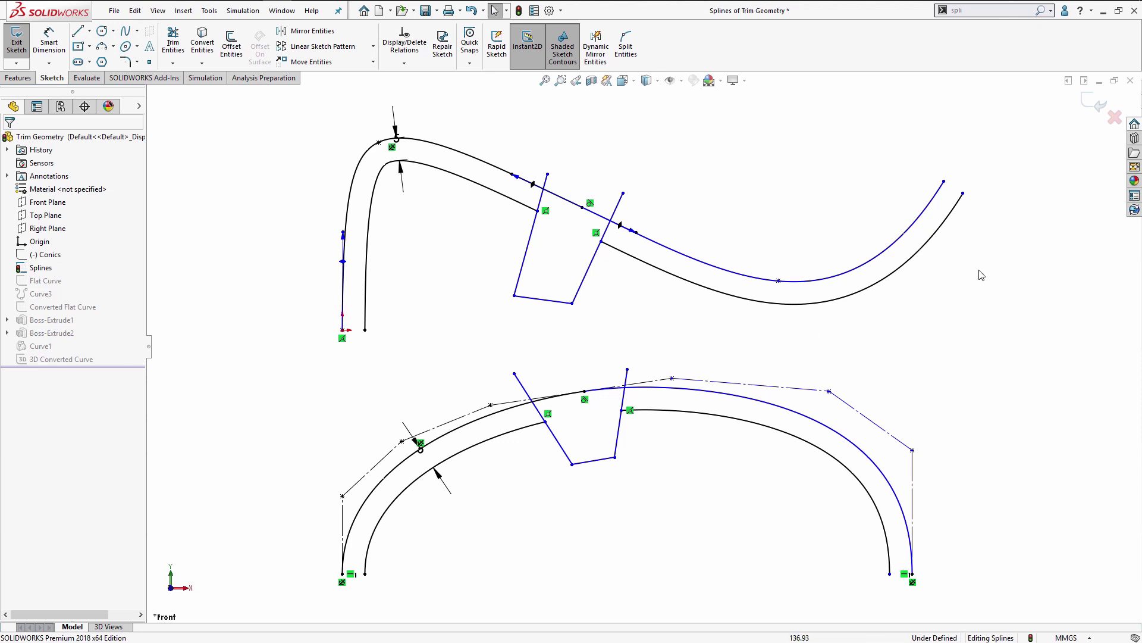
# Step: Exit the Splines sketch via the confirmation corner
pyautogui.click(1103, 105)
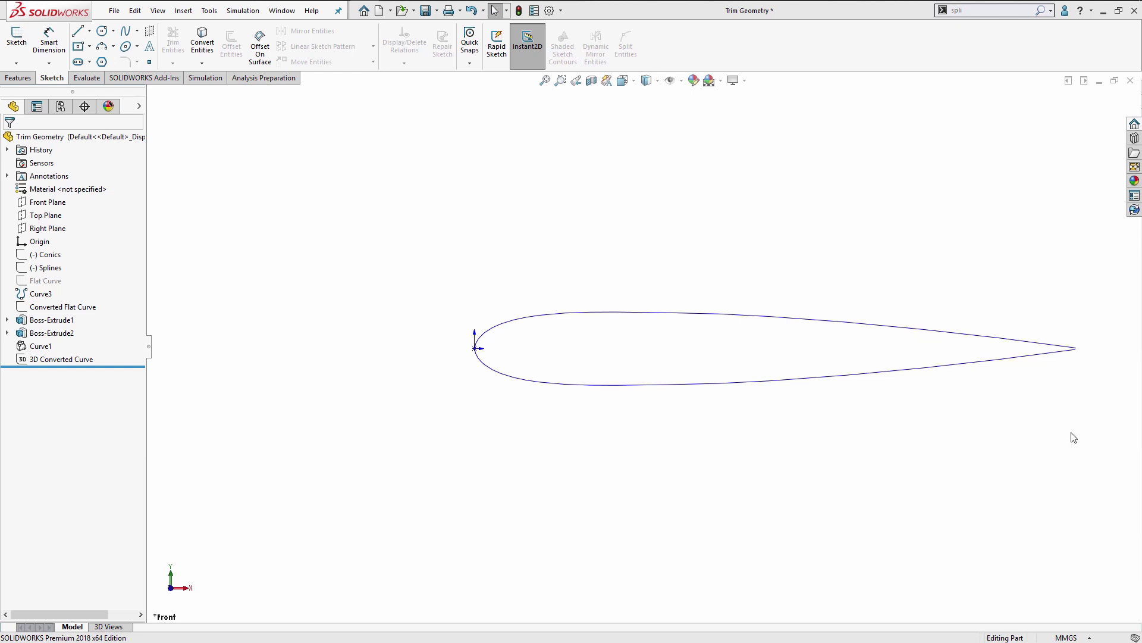
# Step: Edit the Converted Flat Curve sketch and split the airfoil outline on its upper edge
pyautogui.click(37, 306)
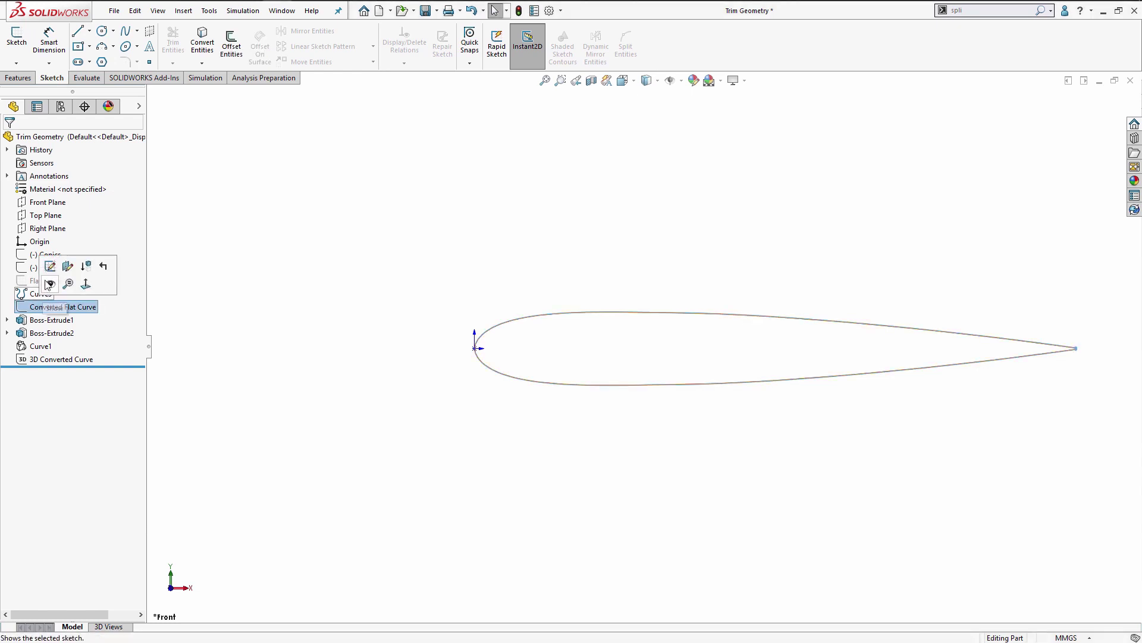
pyautogui.click(50, 266)
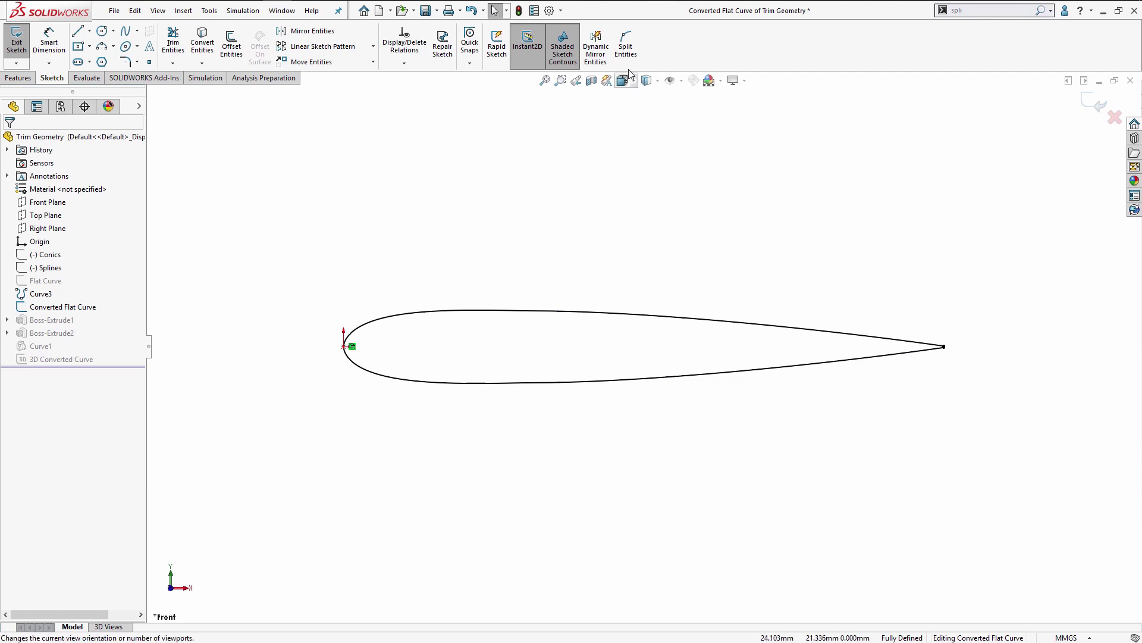
pyautogui.click(625, 44)
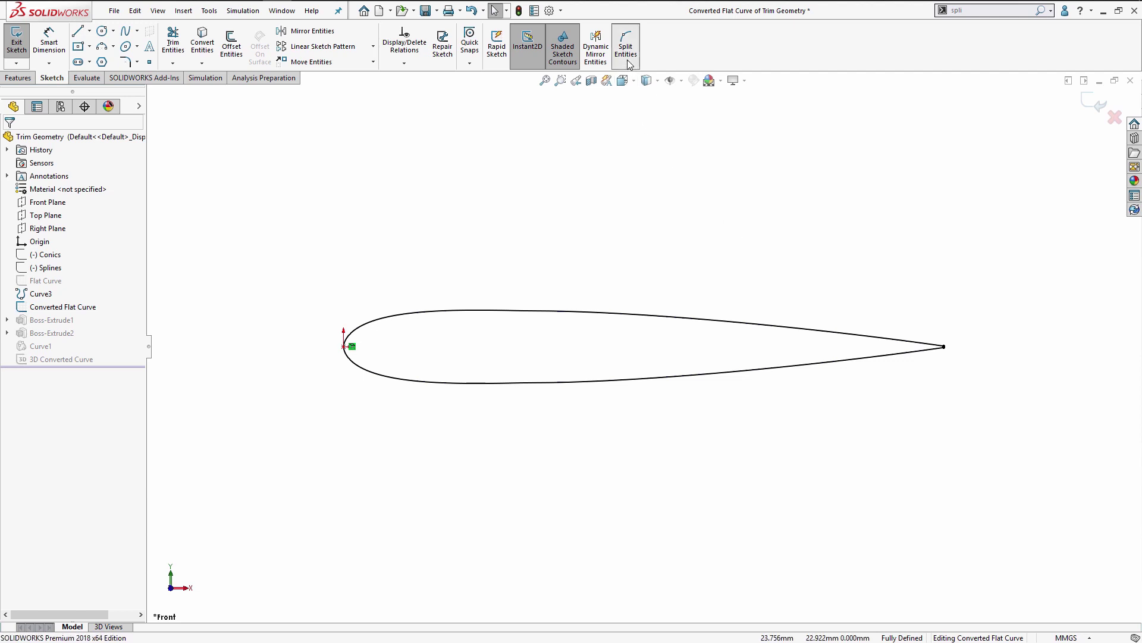
pyautogui.click(497, 310)
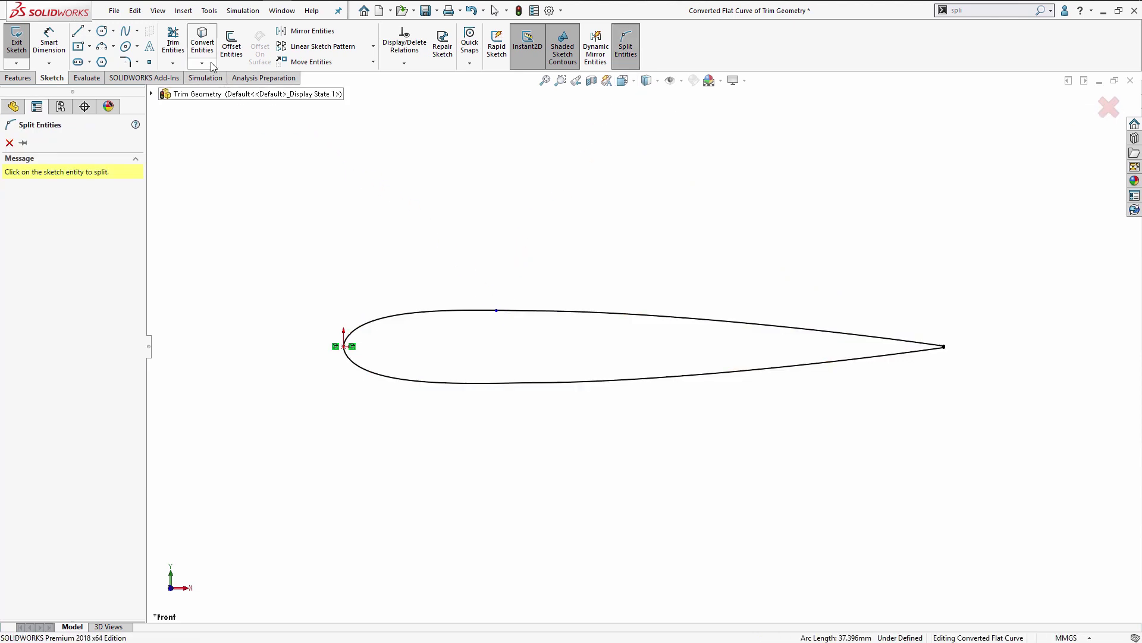
pyautogui.click(231, 44)
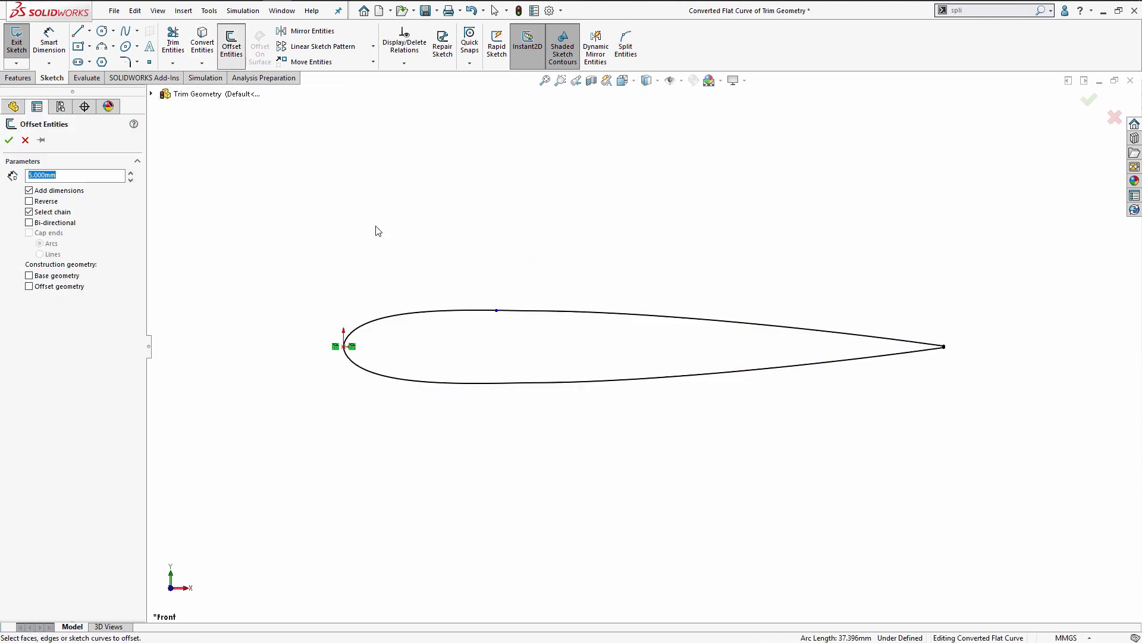
# Step: Offset the airfoil outline 0.5 mm inward with Reverse ticked
pyautogui.click(449, 317)
pyautogui.doubleClick(88, 176)
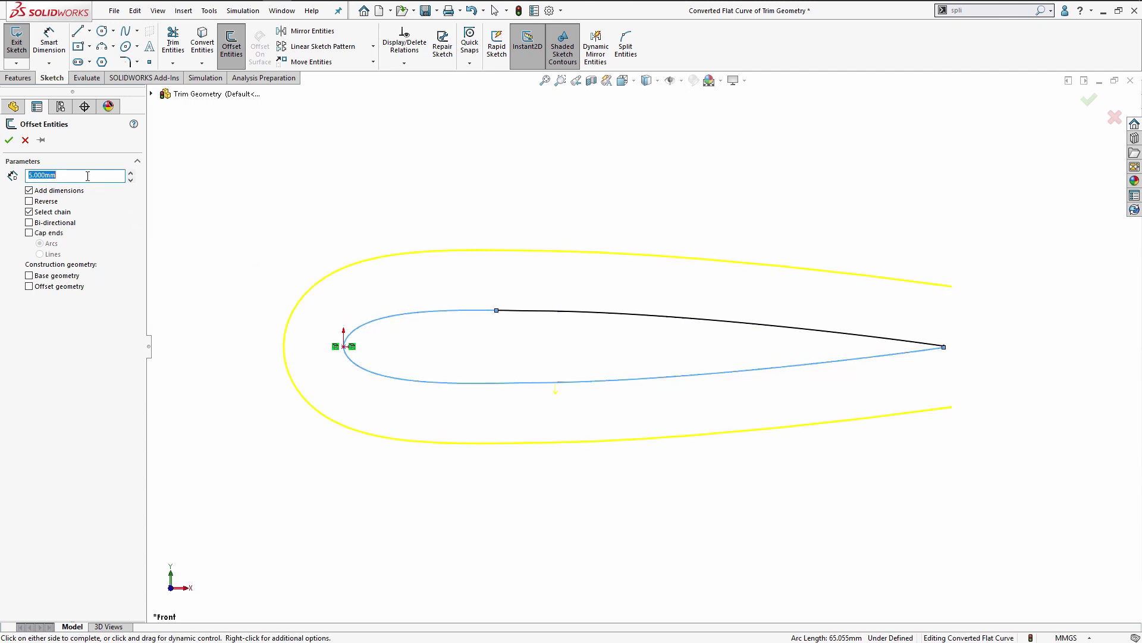
pyautogui.write('1')
pyautogui.press('Return')
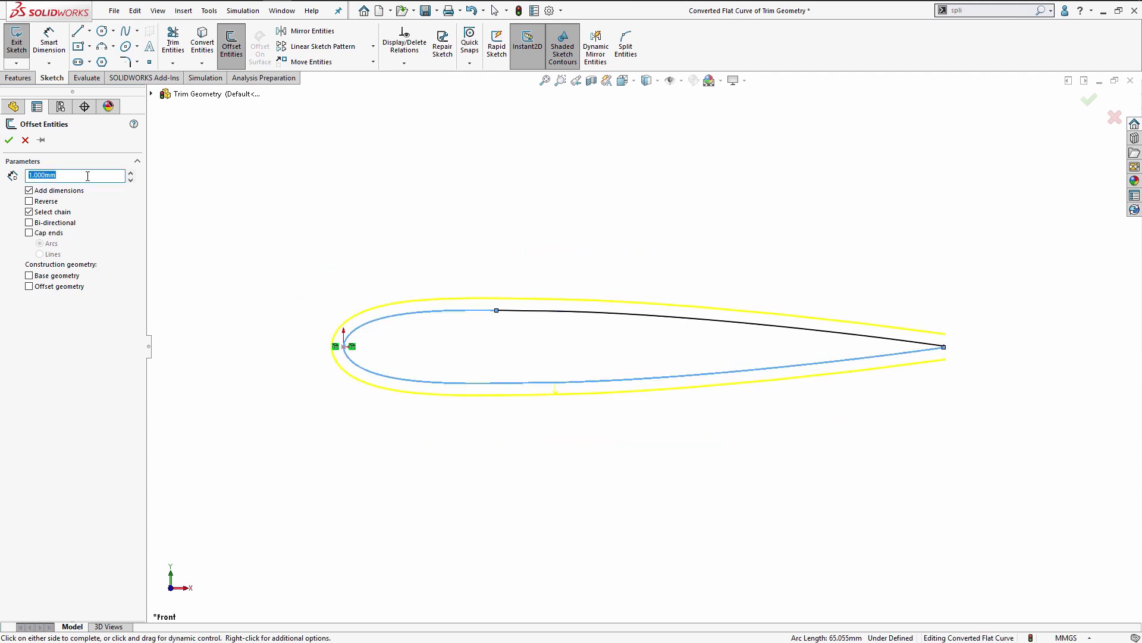
pyautogui.click(29, 201)
pyautogui.write('0.5')
pyautogui.press('Return')
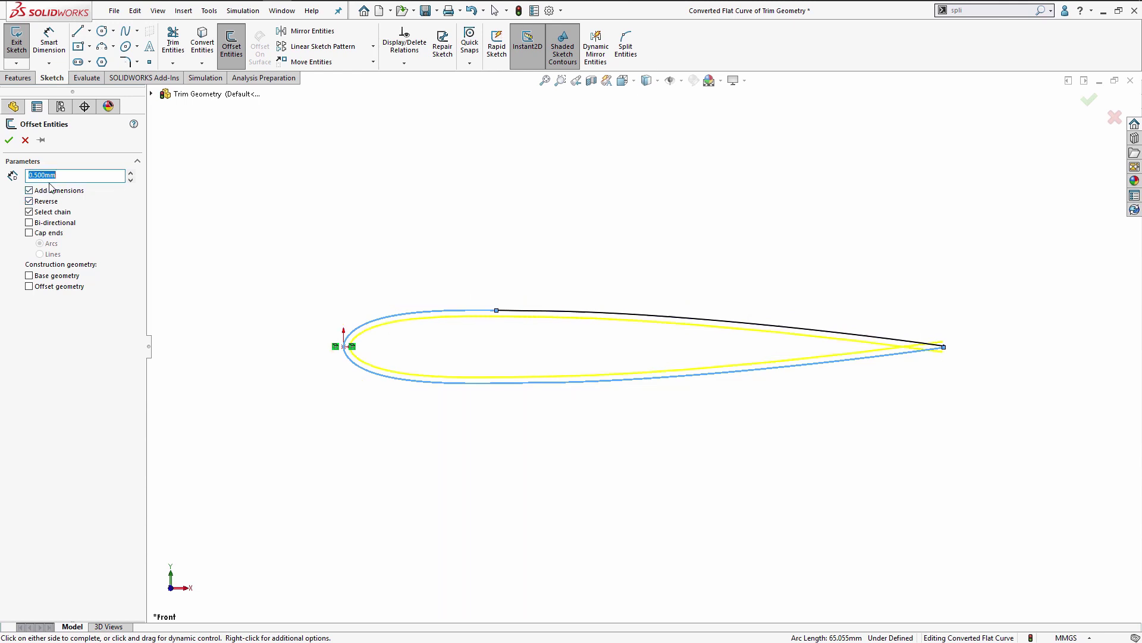
pyautogui.click(9, 140)
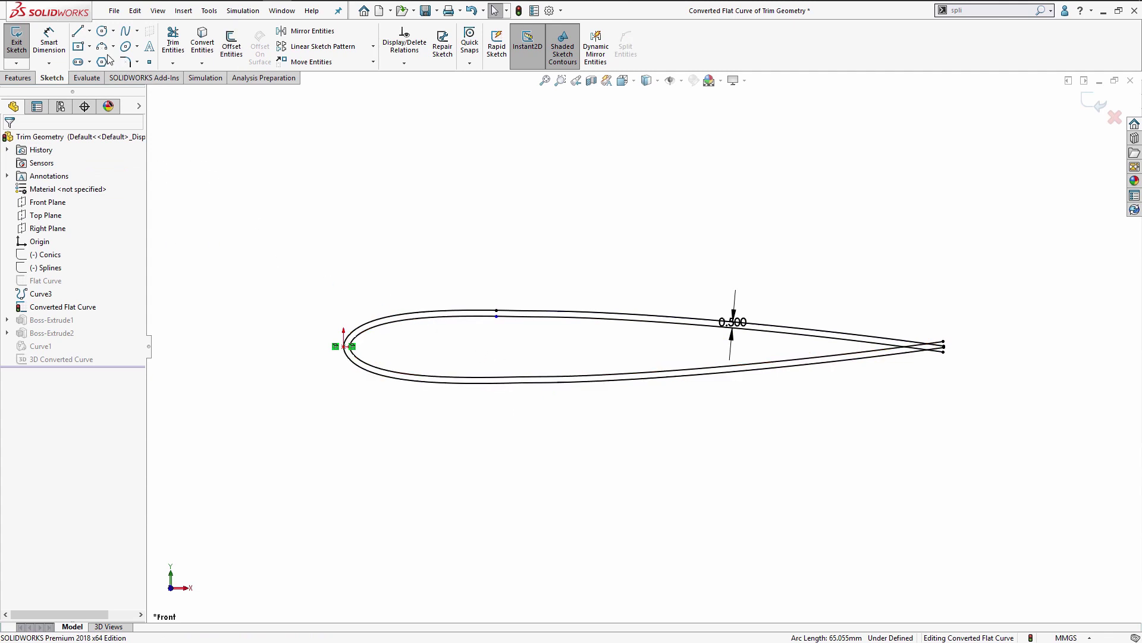
# Step: Draw a rectangular line notch across the airfoil's upper edge
pyautogui.click(77, 31)
pyautogui.scroll(3, 405, 307)
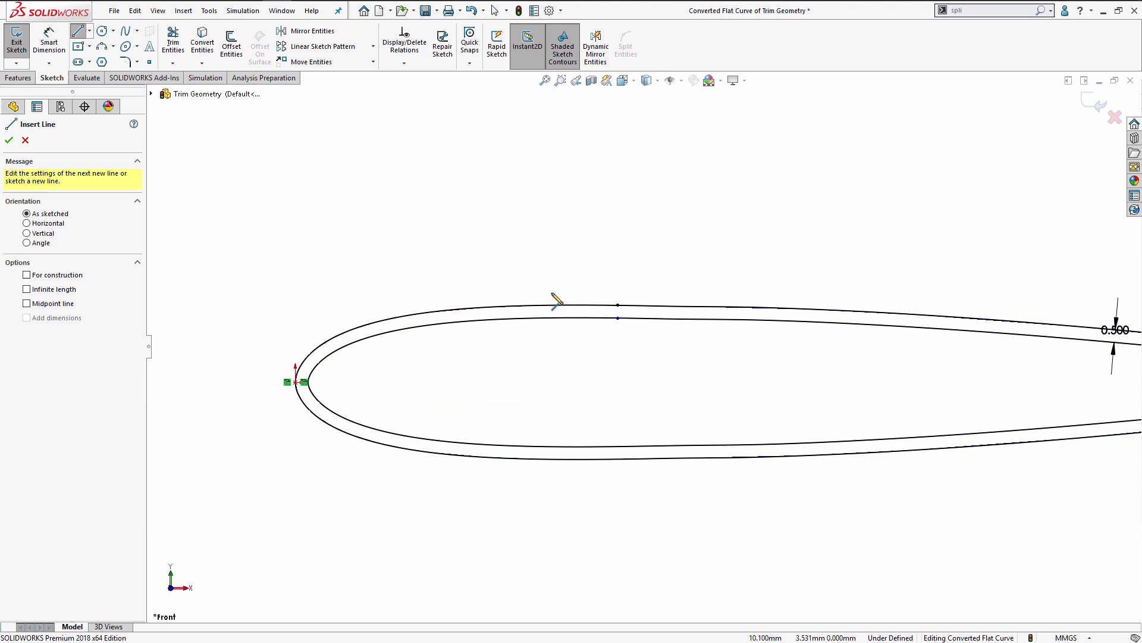
pyautogui.moveTo(572, 282); pyautogui.dragTo(587, 362)
pyautogui.click(573, 370)
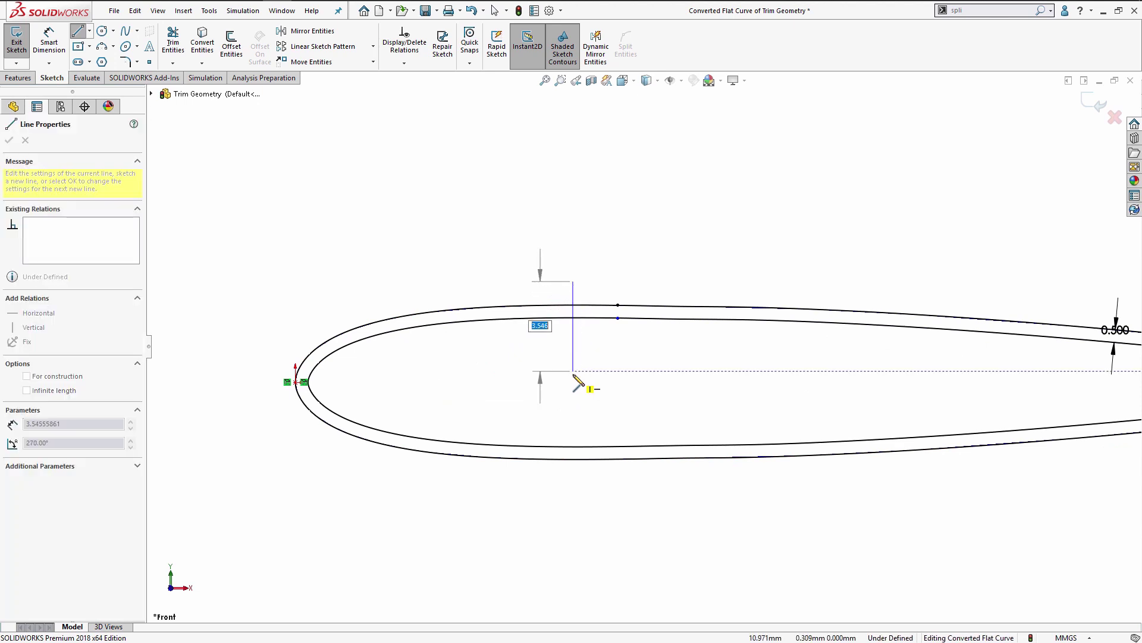
pyautogui.click(655, 371)
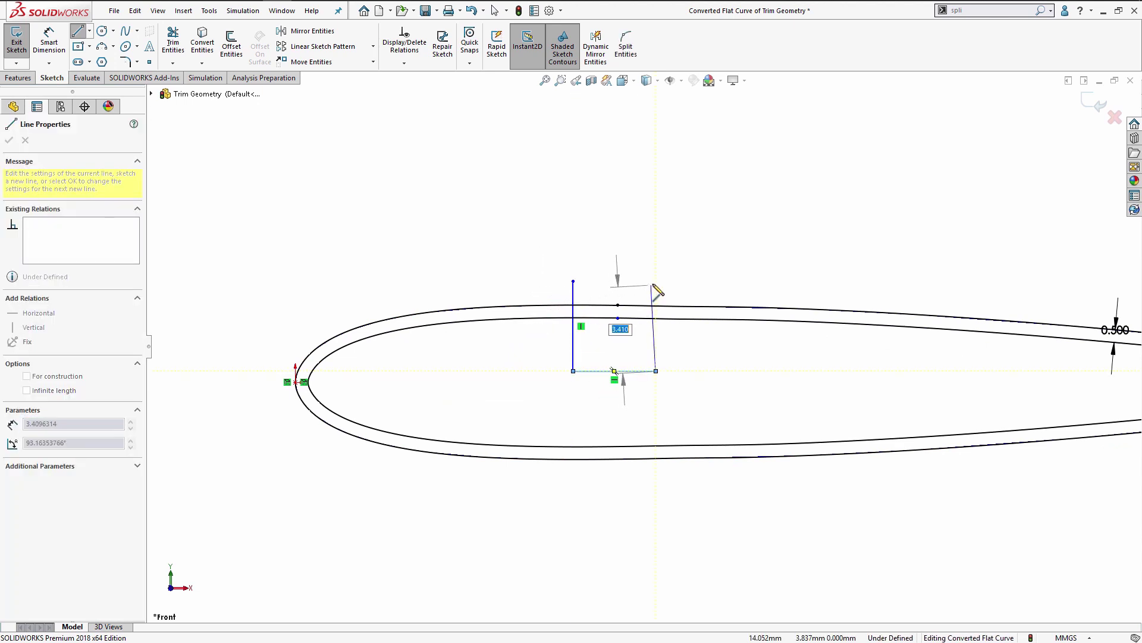
pyautogui.click(656, 281)
pyautogui.rightClick(656, 283)
pyautogui.click(678, 291)
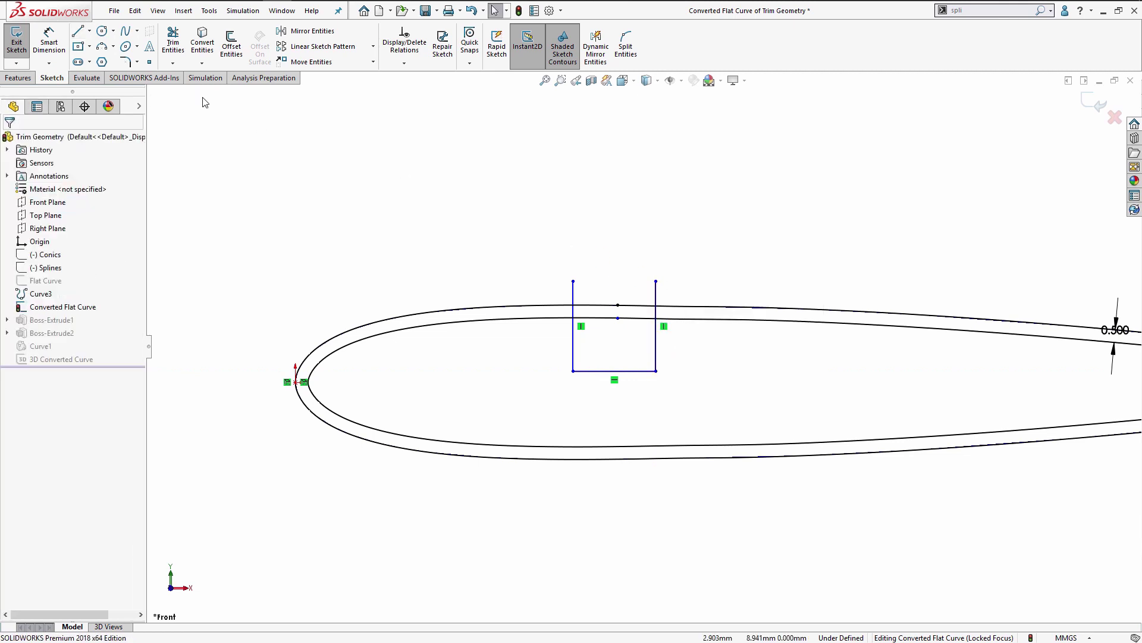
# Step: Power-trim the curve stubs inside the notch and exit the flat-curve sketch
pyautogui.click(181, 55)
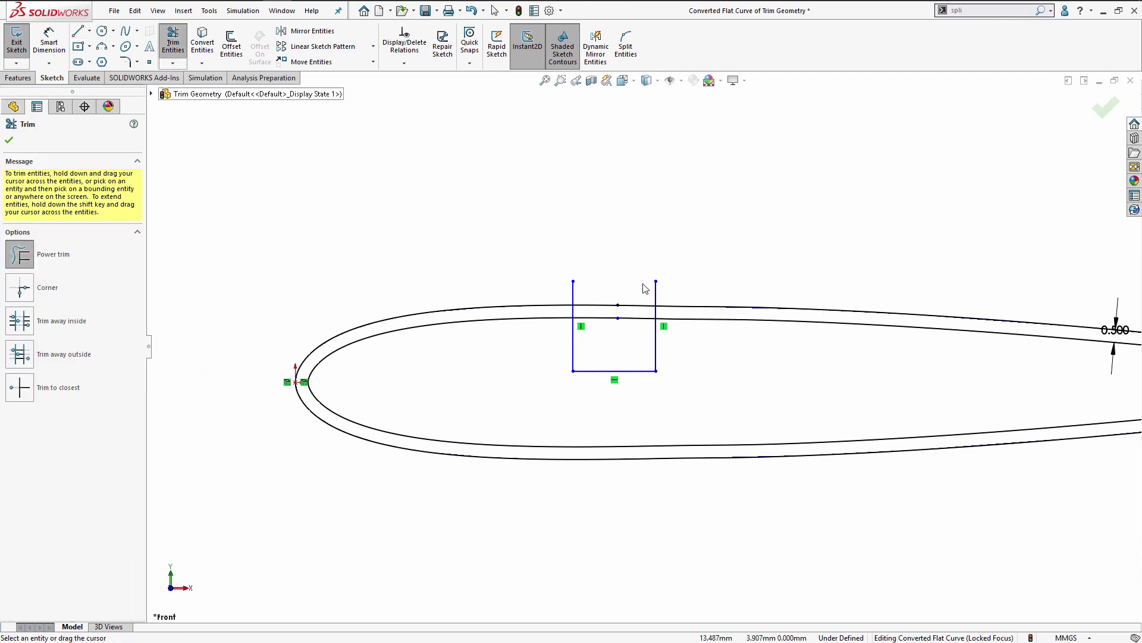
pyautogui.moveTo(668, 288)
pyautogui.mouseDown()
pyautogui.moveTo(587, 274)
pyautogui.moveTo(564, 288)
pyautogui.moveTo(587, 294)
pyautogui.moveTo(597, 316)
pyautogui.moveTo(628, 326)
pyautogui.mouseUp()
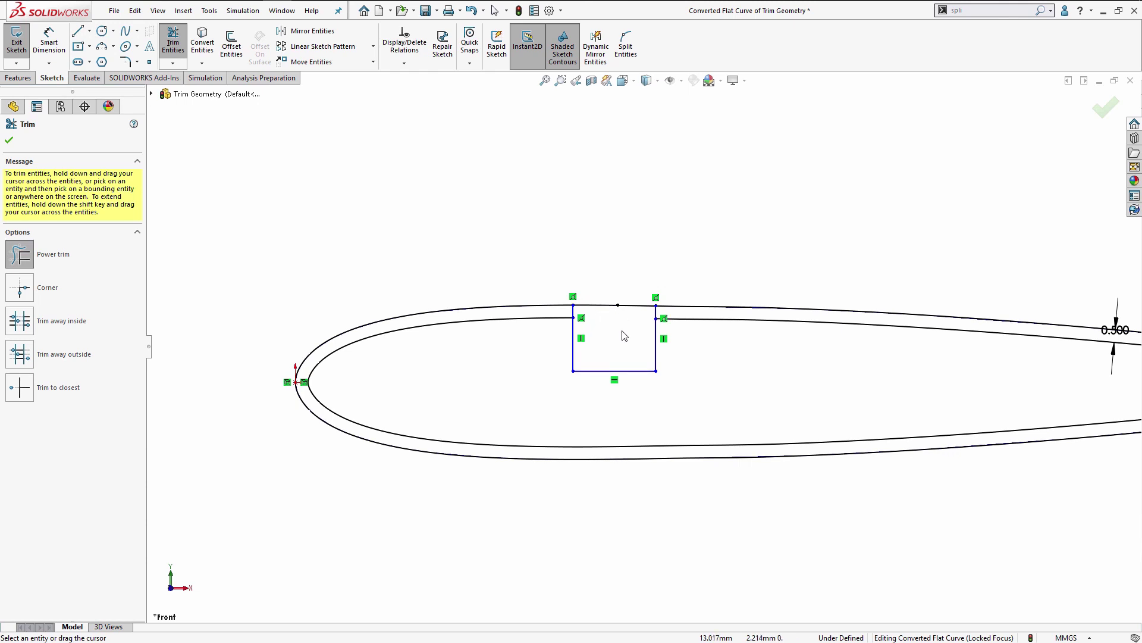
pyautogui.scroll(-3, 591, 322)
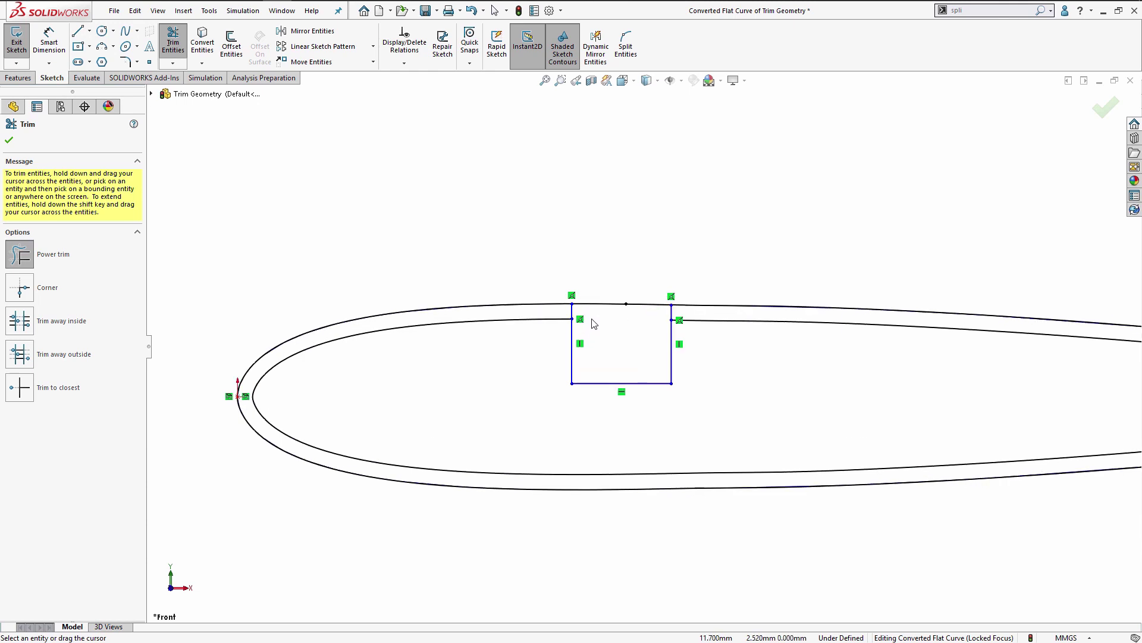
pyautogui.moveTo(587, 319)
pyautogui.mouseDown()
pyautogui.moveTo(561, 308)
pyautogui.moveTo(722, 316)
pyautogui.mouseUp()
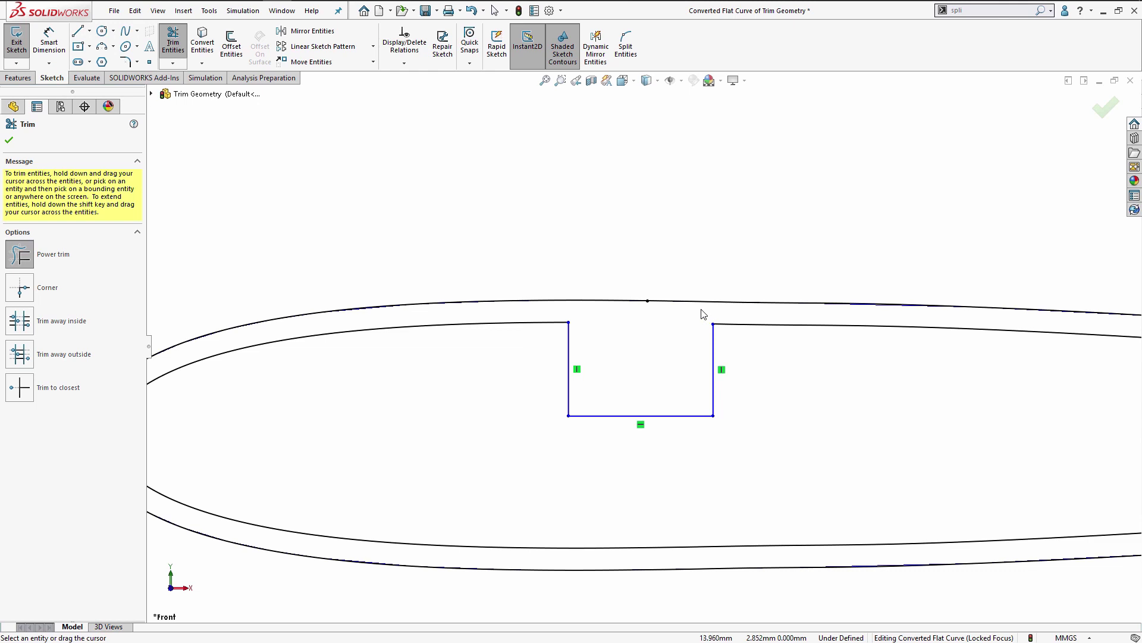
pyautogui.scroll(3, 684, 343)
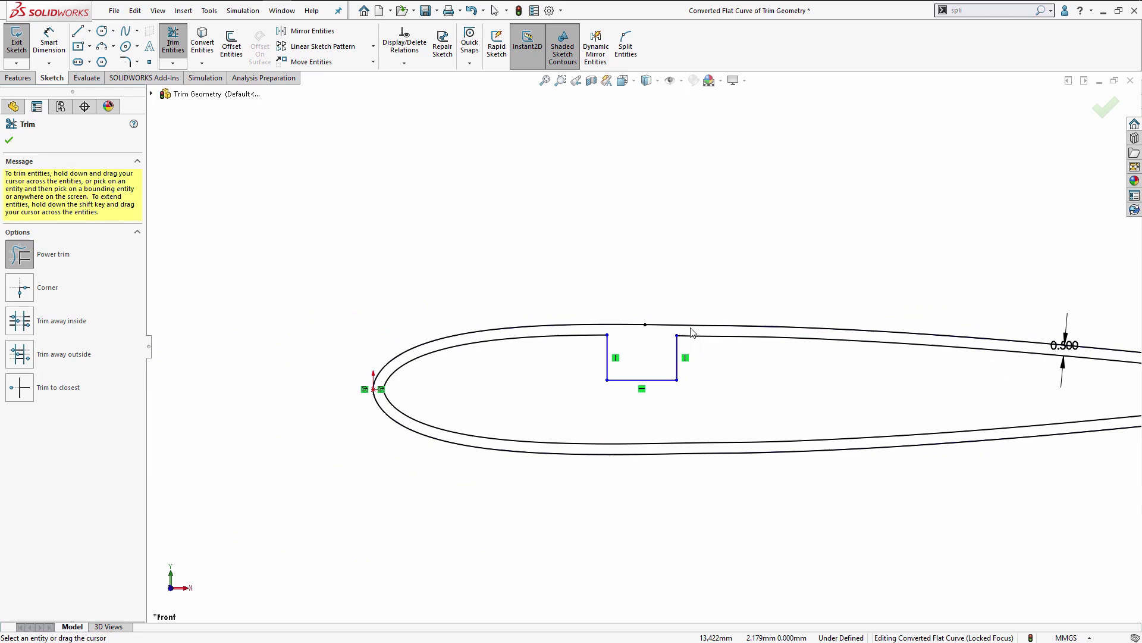
pyautogui.click(1105, 108)
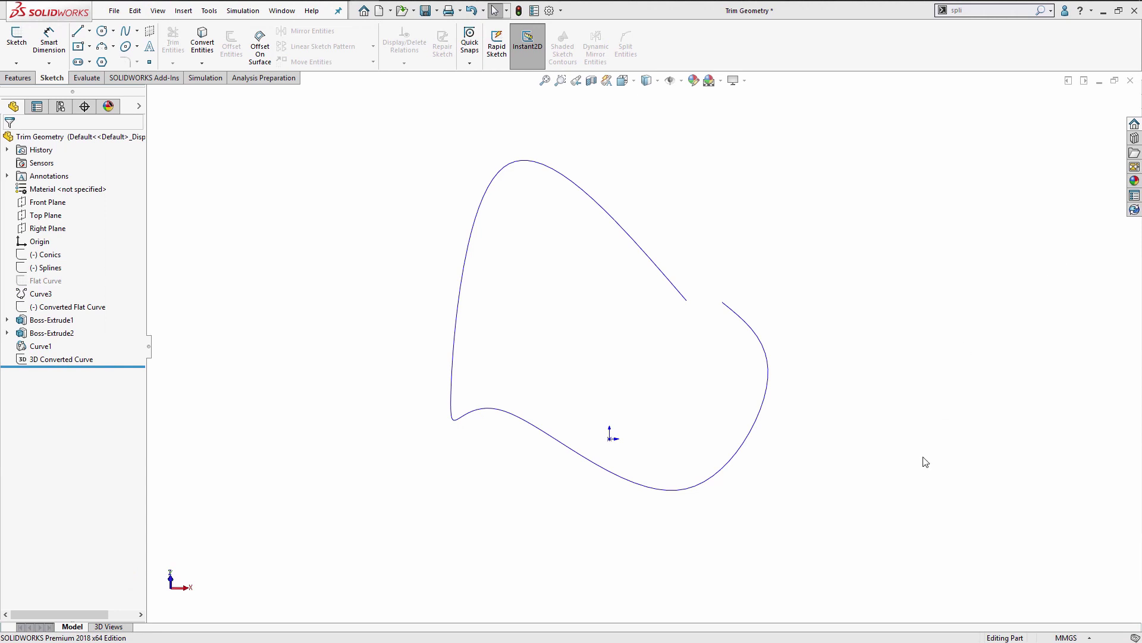
pyautogui.moveTo(912, 409); pyautogui.dragTo(885, 431, button='middle')
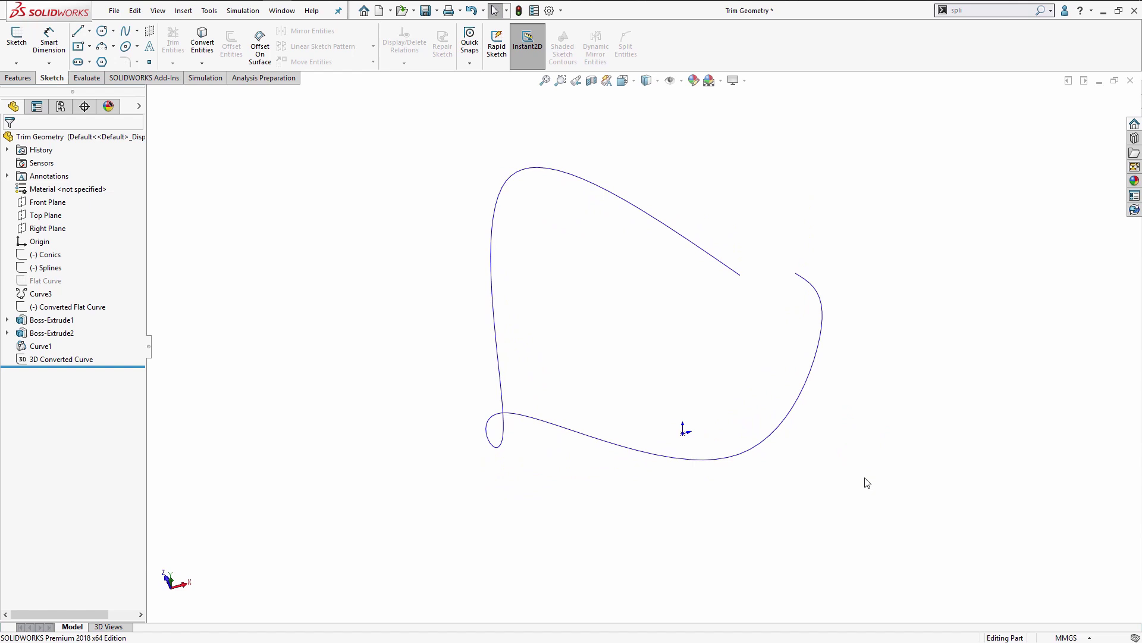
pyautogui.click(62, 359)
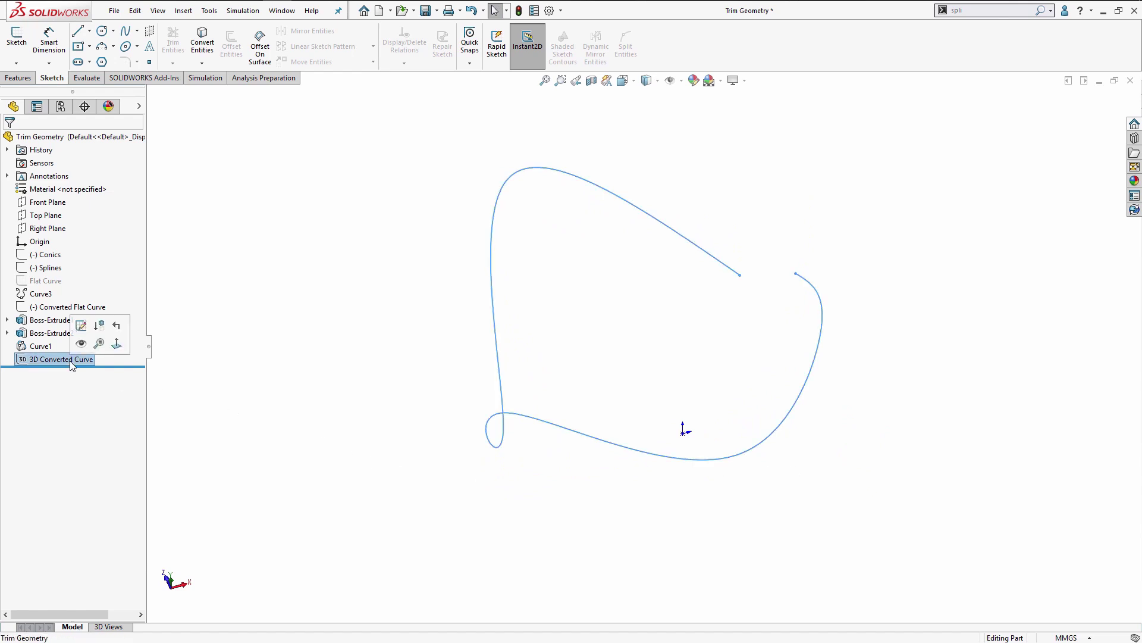
# Step: Edit the 3D Converted Curve sketch and draw two notch lines on the curve
pyautogui.click(81, 326)
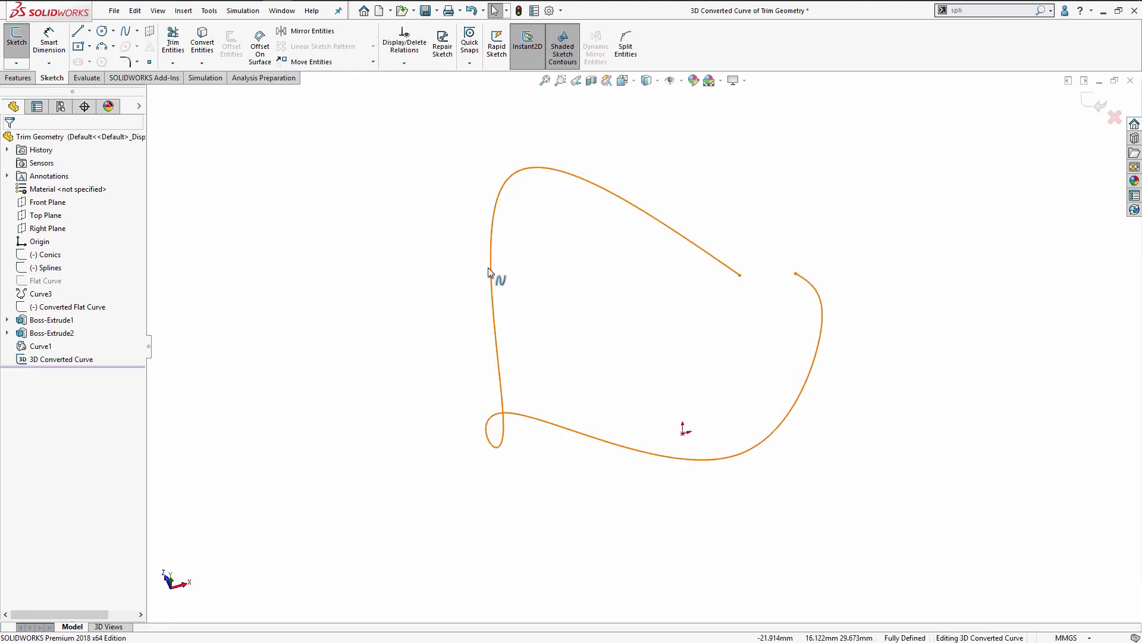
pyautogui.moveTo(408, 373)
pyautogui.mouseDown(button='middle')
pyautogui.moveTo(422, 424)
pyautogui.moveTo(426, 405)
pyautogui.mouseUp(button='middle')
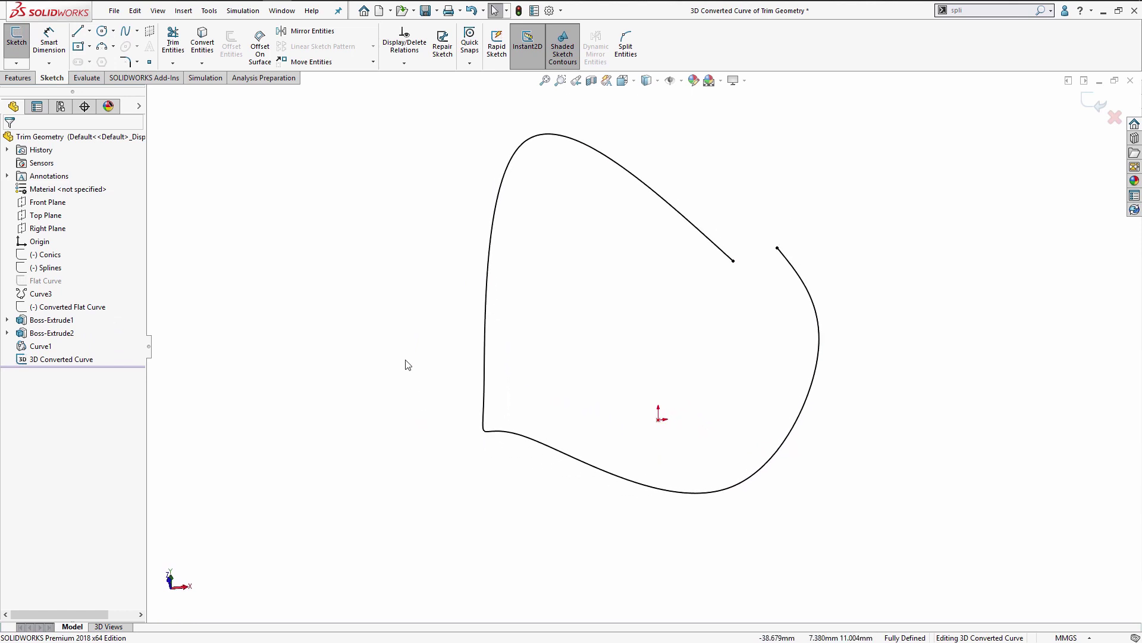
pyautogui.click(78, 31)
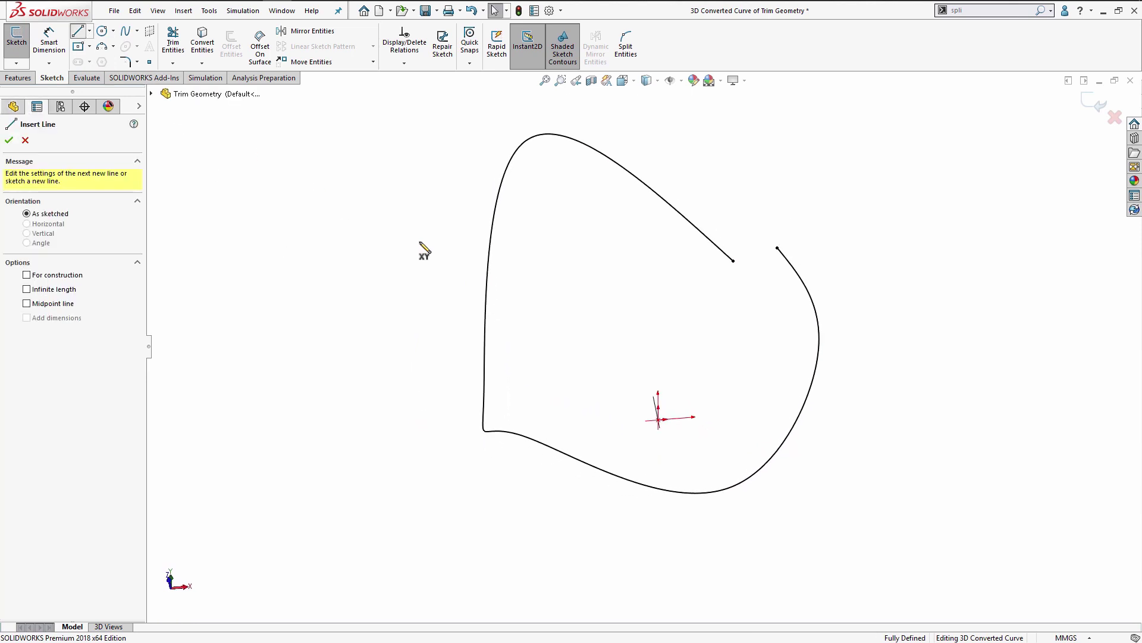
pyautogui.moveTo(486, 305)
pyautogui.mouseDown()
pyautogui.moveTo(586, 296)
pyautogui.moveTo(579, 283)
pyautogui.mouseUp()
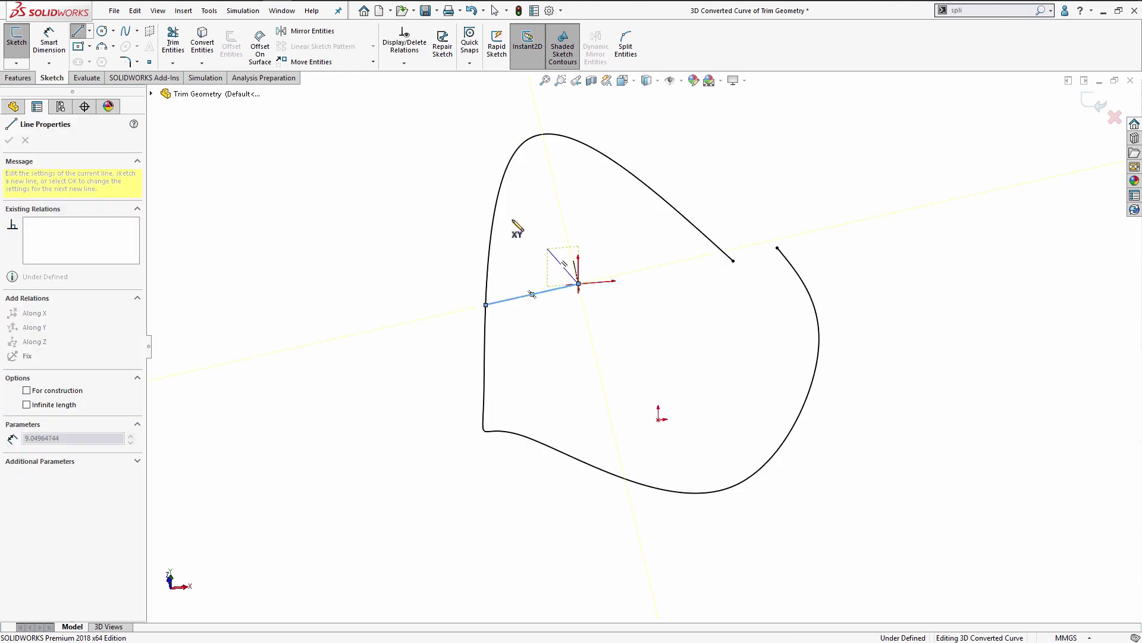
pyautogui.click(497, 213)
pyautogui.rightClick(430, 206)
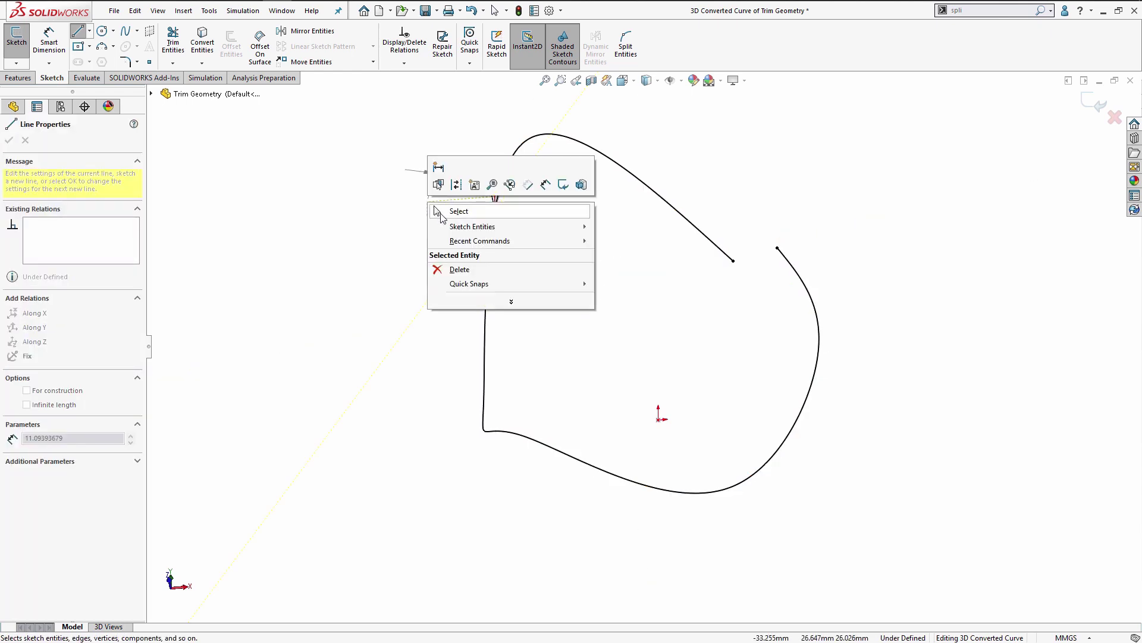
pyautogui.click(441, 212)
# Step: Attempt to trim the curve between the lines, then undo the failed trim
pyautogui.click(172, 42)
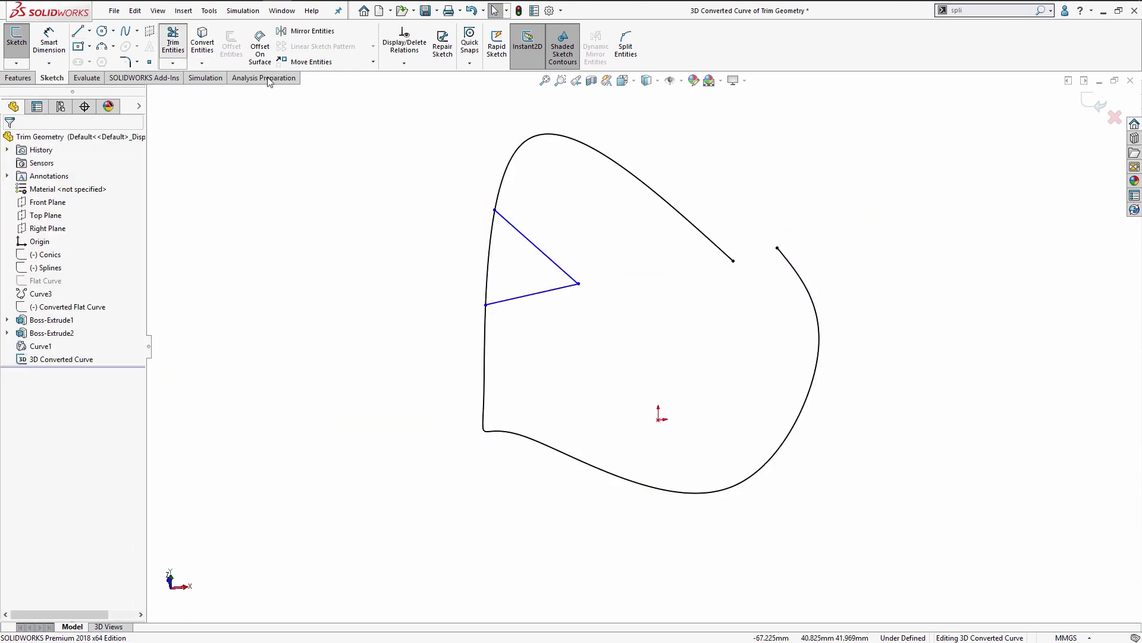
pyautogui.click(491, 238)
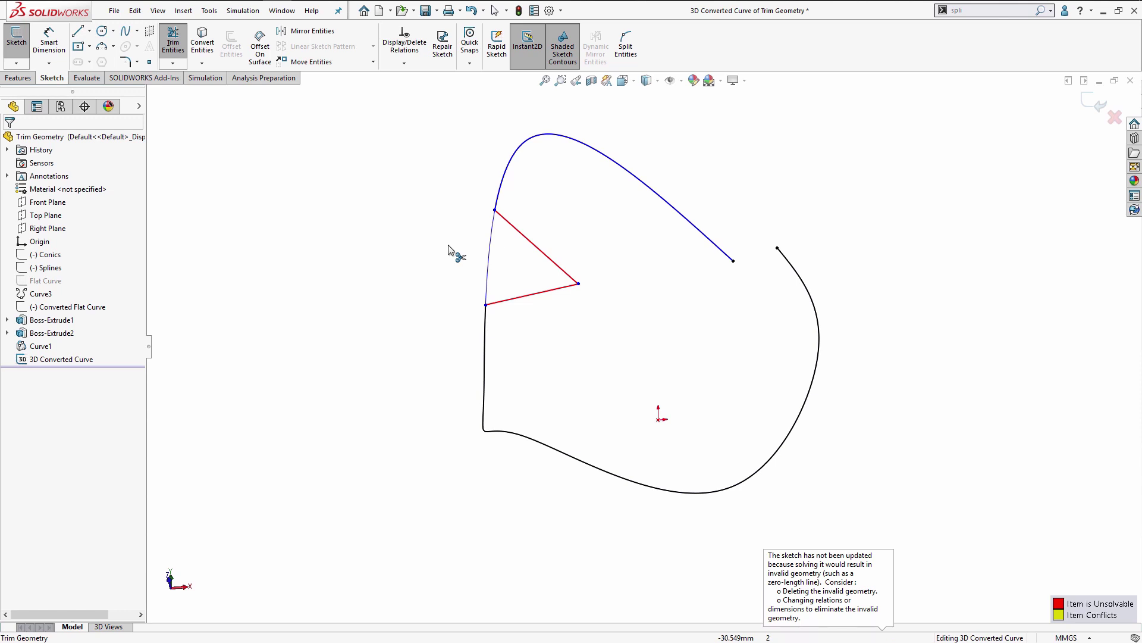
pyautogui.hotkey('ctrl', 'z')
pyautogui.hotkey('ctrl', 'z')
pyautogui.hotkey('ctrl', 'z')
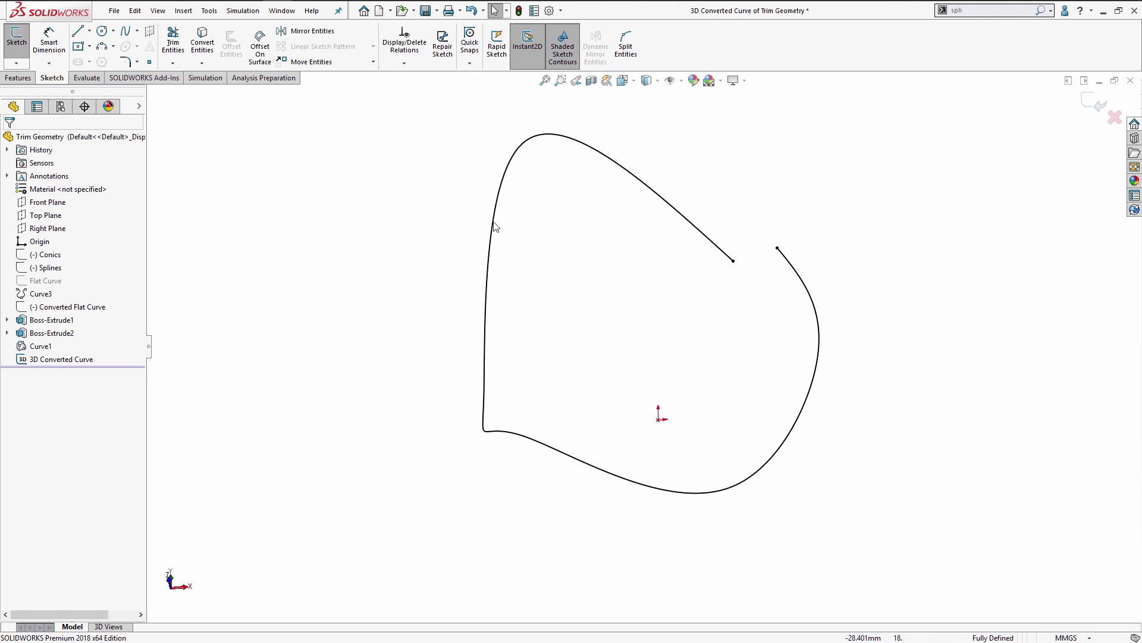
# Step: Split the 3D curve at its upper left and draw a two-line V notch there
pyautogui.click(626, 45)
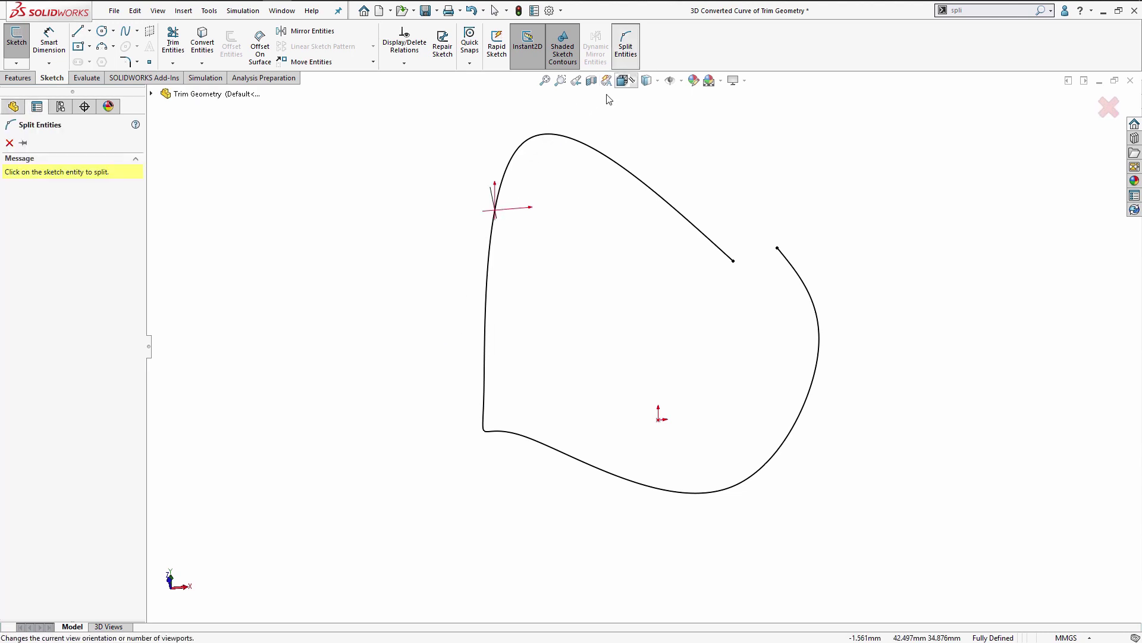
pyautogui.click(493, 219)
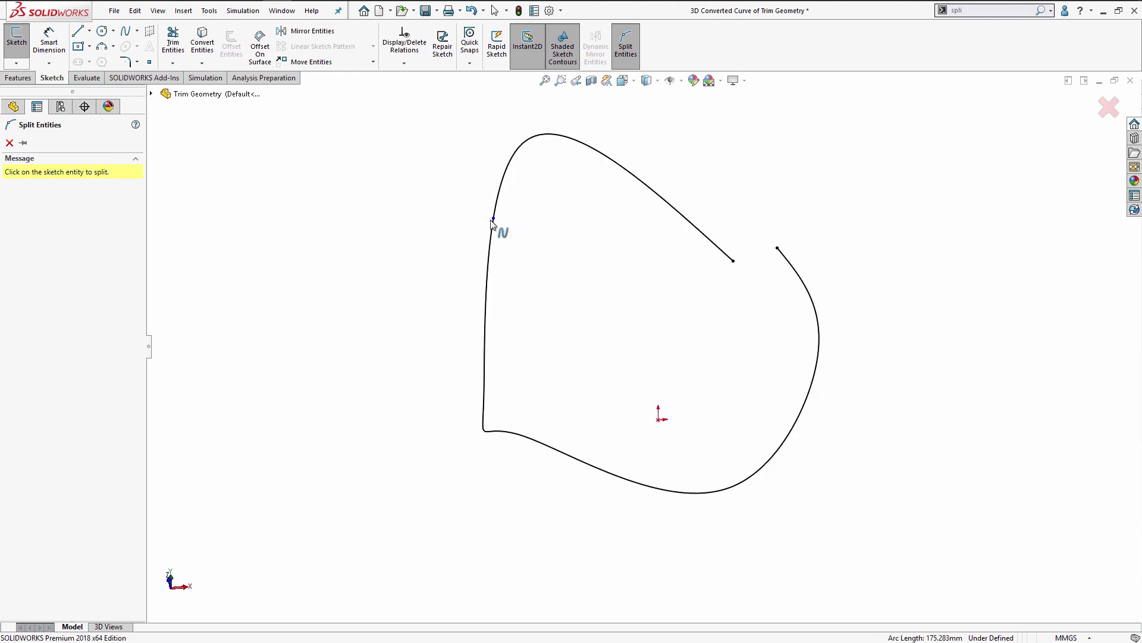
pyautogui.click(78, 32)
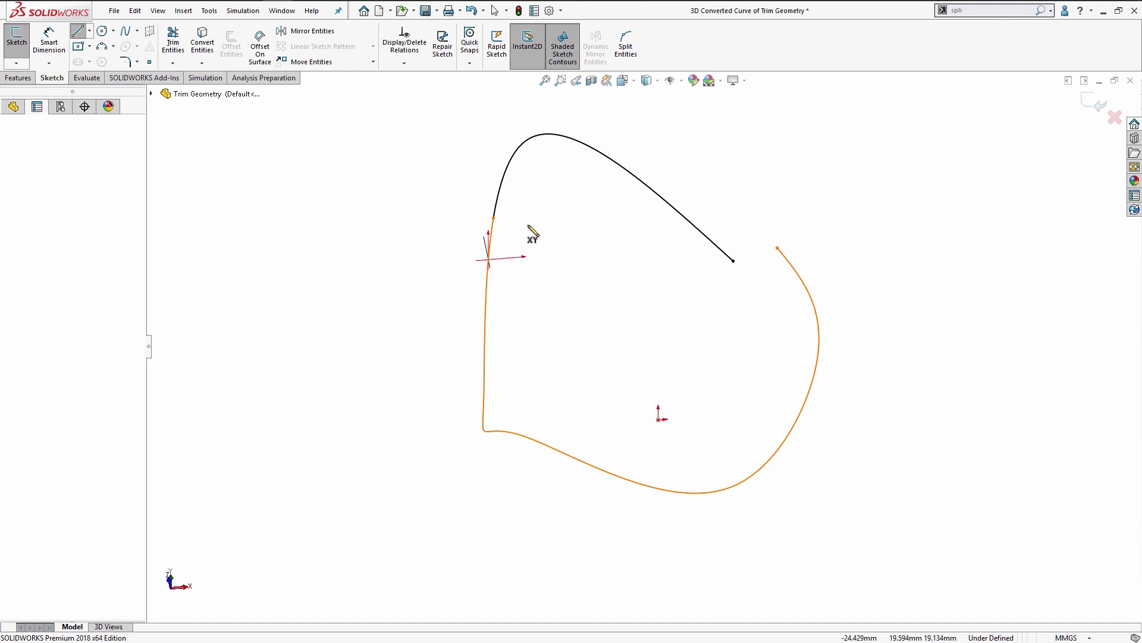
pyautogui.click(487, 259)
pyautogui.click(558, 198)
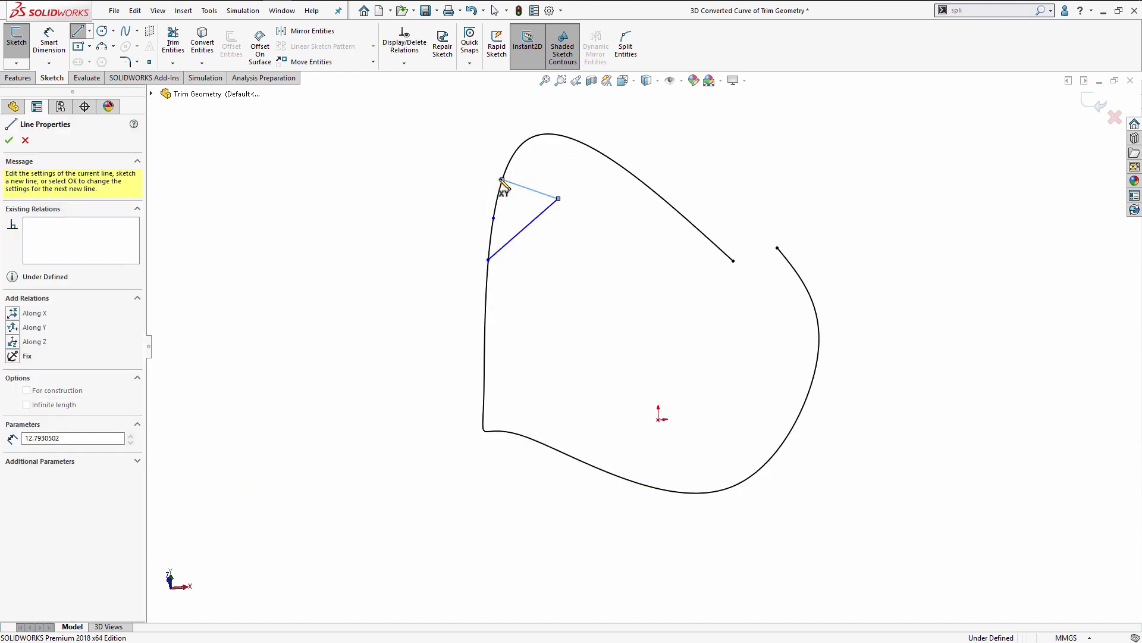
pyautogui.click(502, 179)
pyautogui.press('Escape')
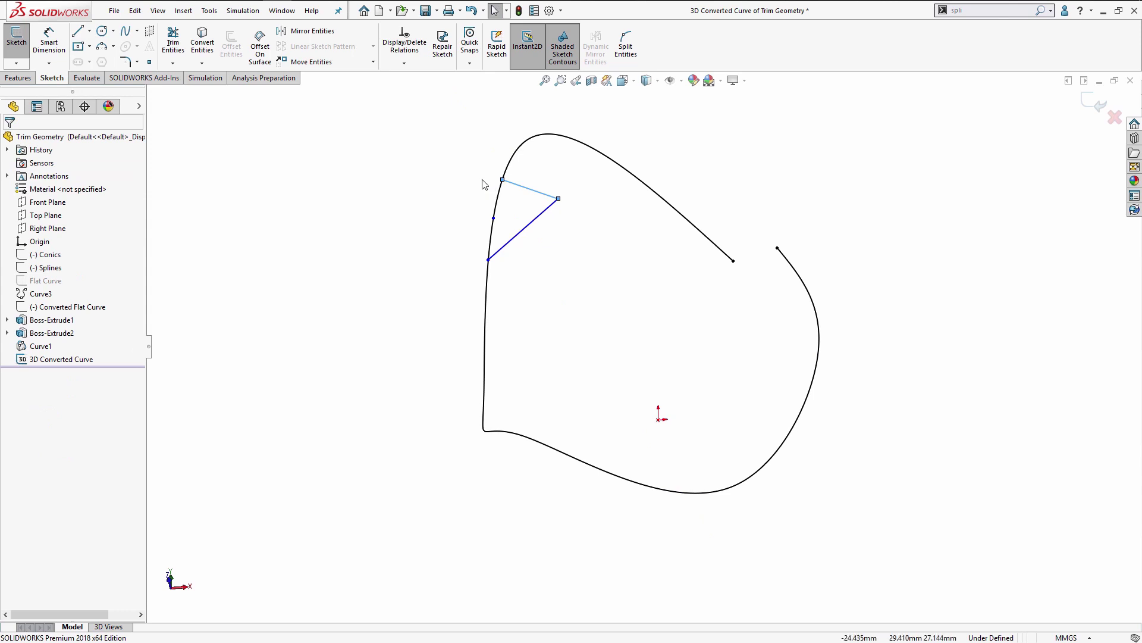
# Step: Trim away the curve segment inside the V notch
pyautogui.moveTo(485, 212)
pyautogui.mouseDown(button='middle')
pyautogui.moveTo(497, 232)
pyautogui.moveTo(472, 216)
pyautogui.mouseUp(button='middle')
pyautogui.click(173, 43)
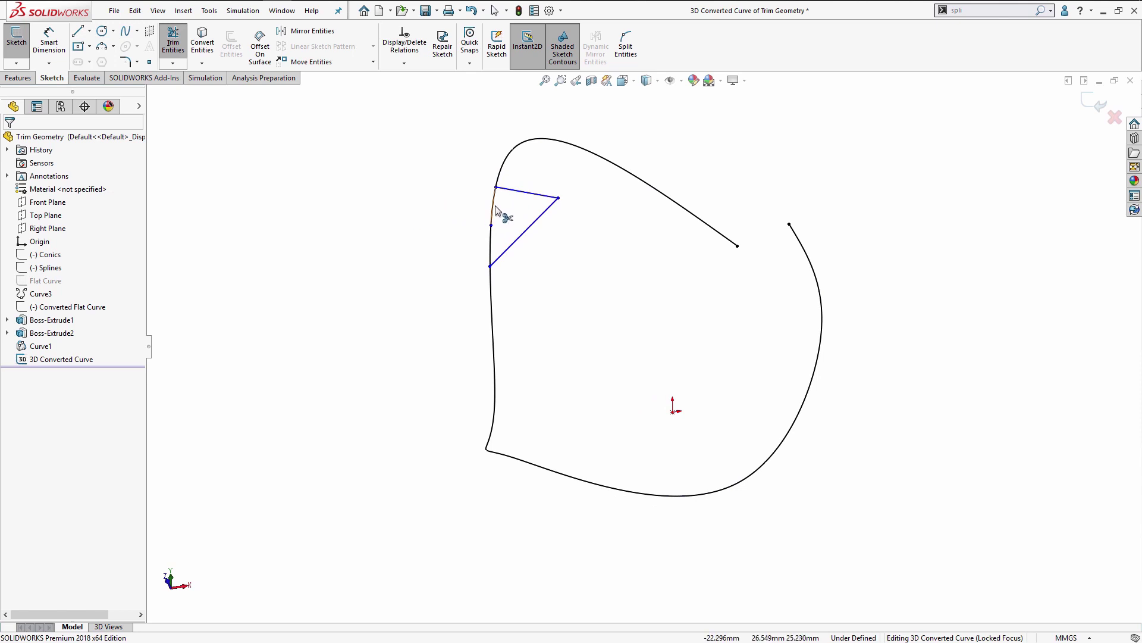
pyautogui.click(495, 238)
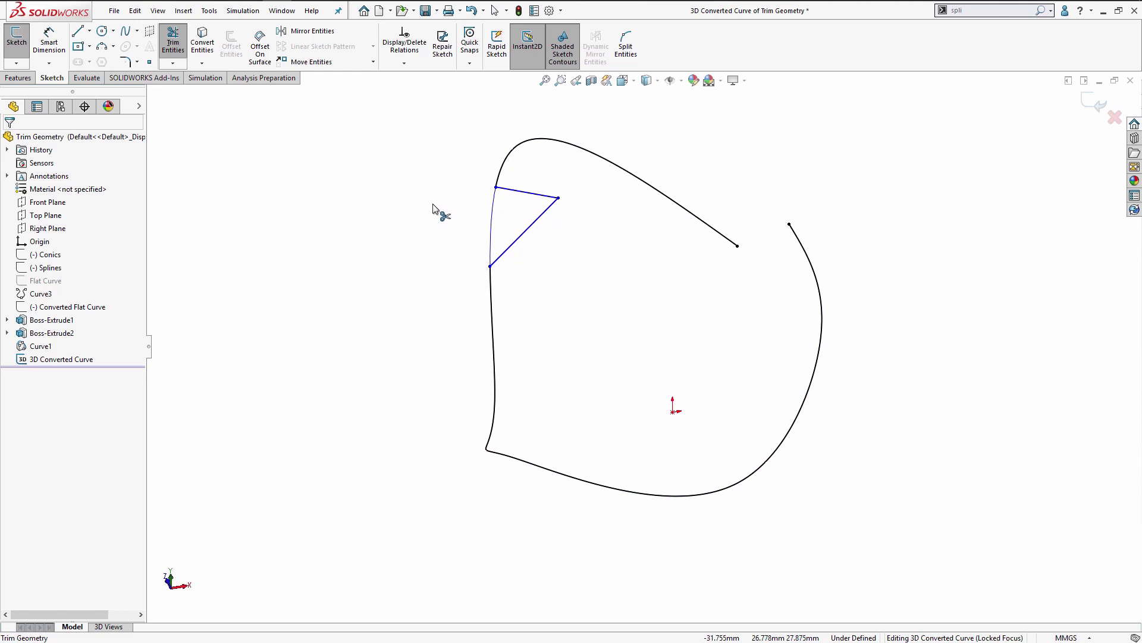
pyautogui.press('Escape')
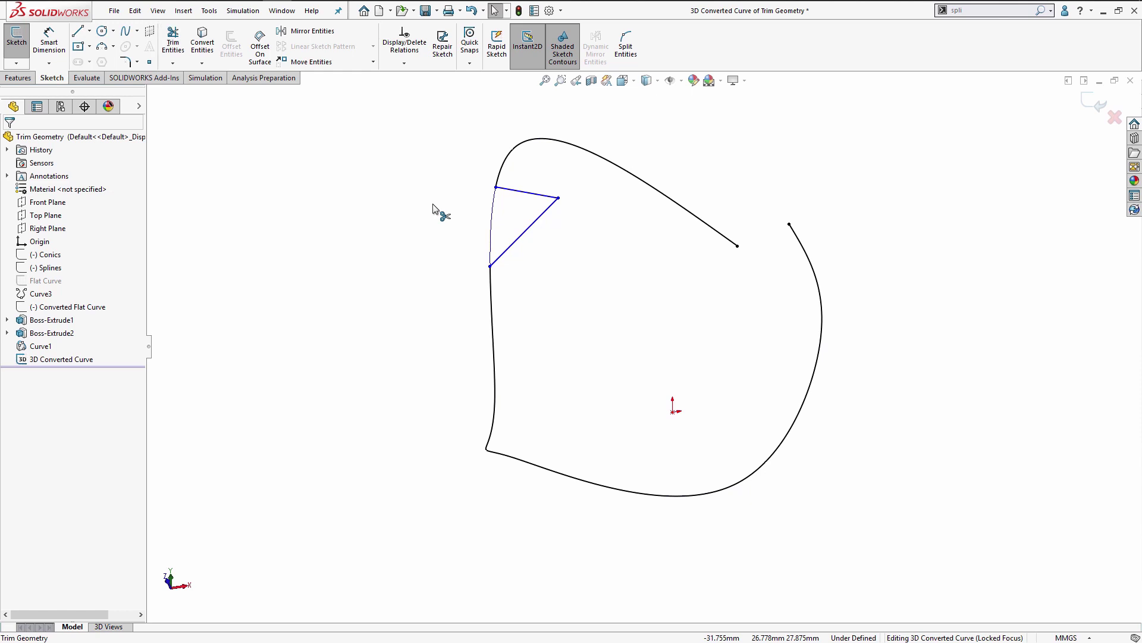
# Step: Close the 3D Converted Curve sketch and orbit the view to inspect the open looped curve
pyautogui.click(1089, 104)
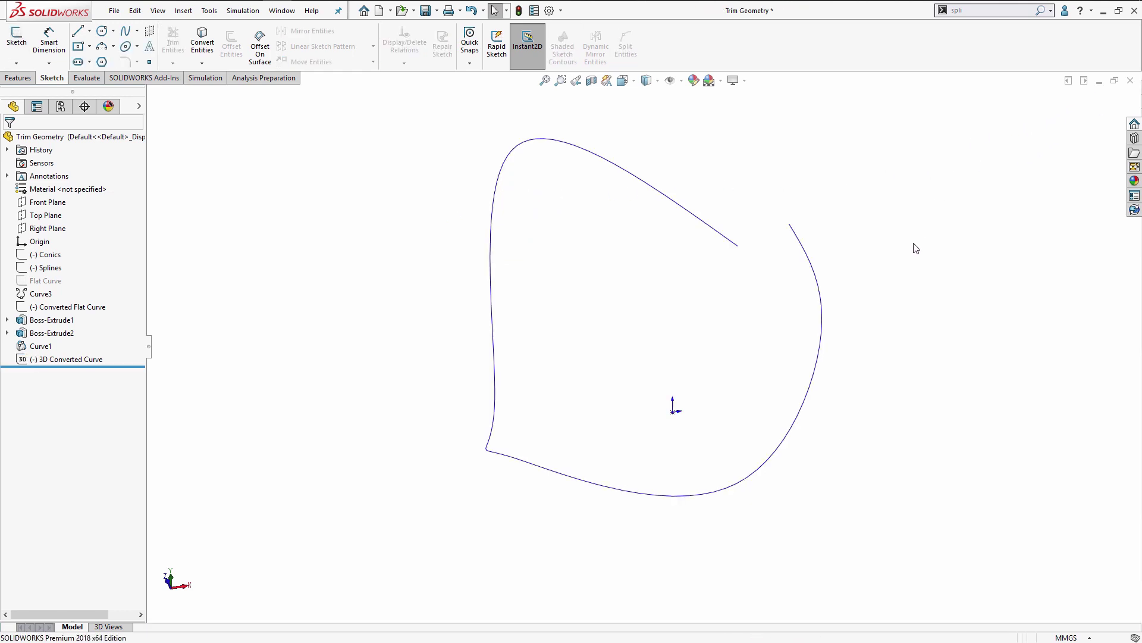
pyautogui.moveTo(887, 312)
pyautogui.mouseDown(button='middle')
pyautogui.moveTo(880, 334)
pyautogui.moveTo(869, 280)
pyautogui.moveTo(853, 277)
pyautogui.moveTo(872, 266)
pyautogui.mouseUp(button='middle')
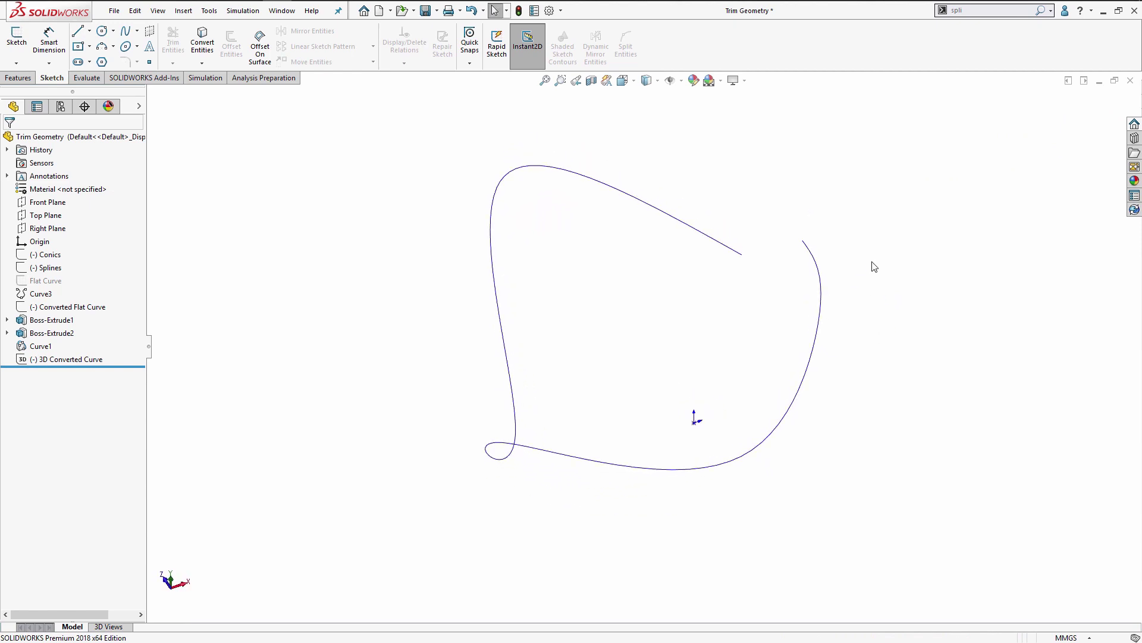